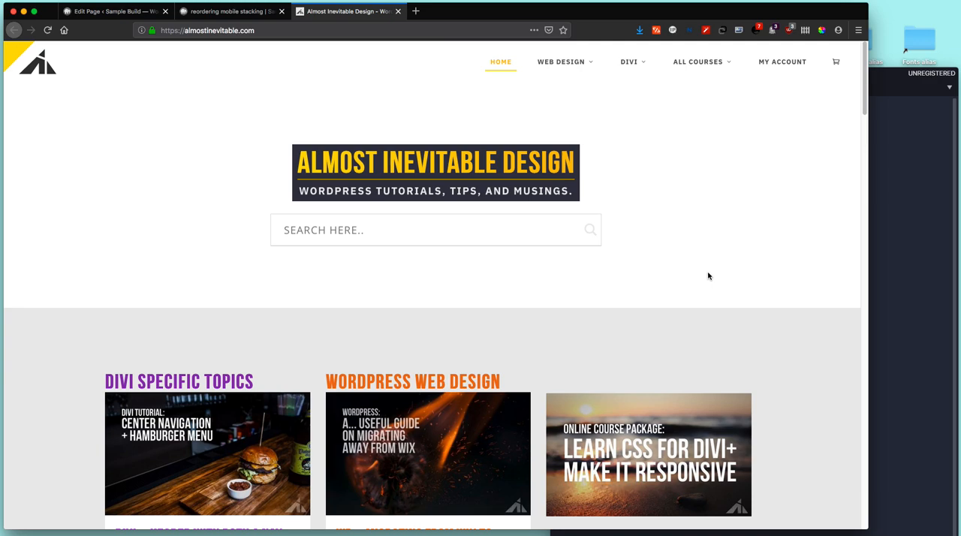
Step: Browse the Divi articles, WordPress articles and online courses on the Almost Inevitable Design home page
left_click(707, 264)
scroll(807, 267, "down", 2)
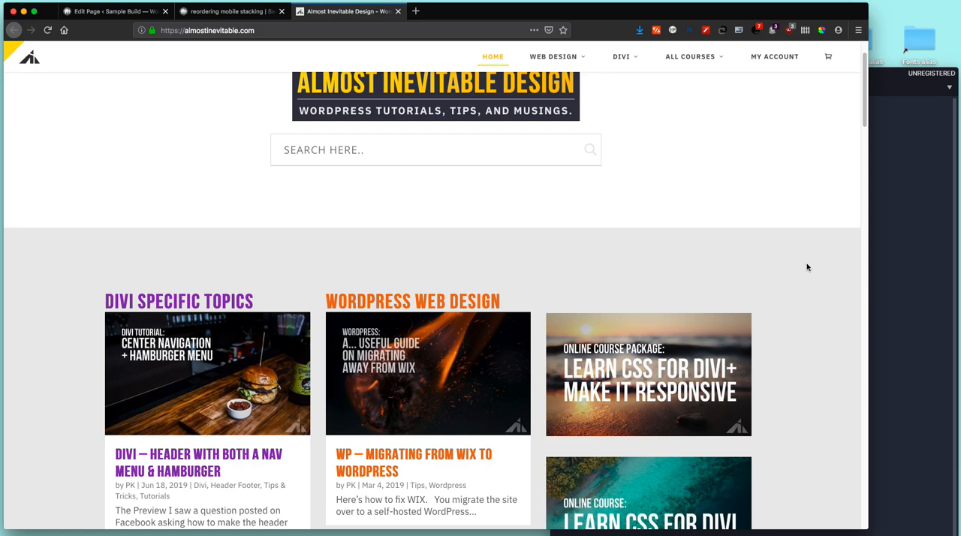
scroll(807, 267, "down", 7)
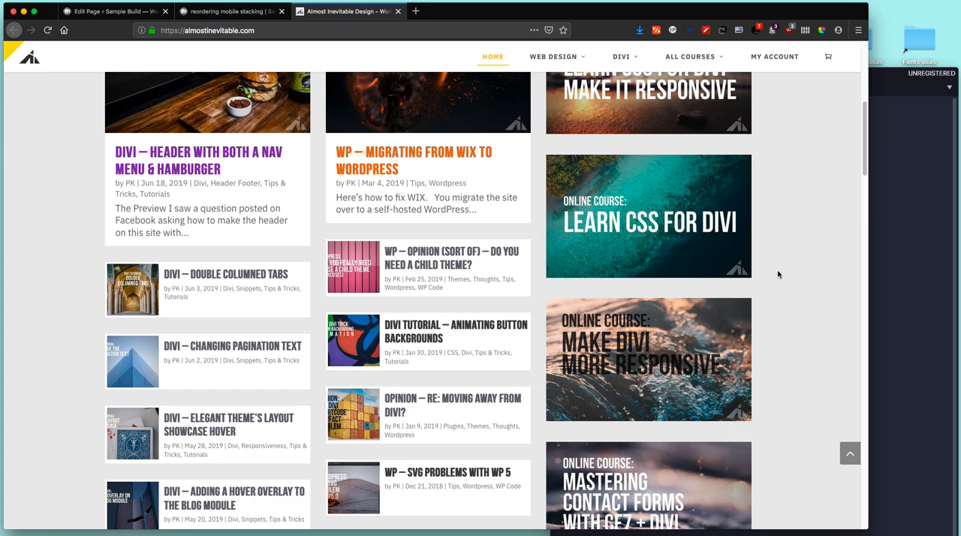
scroll(791, 292, "up", 3)
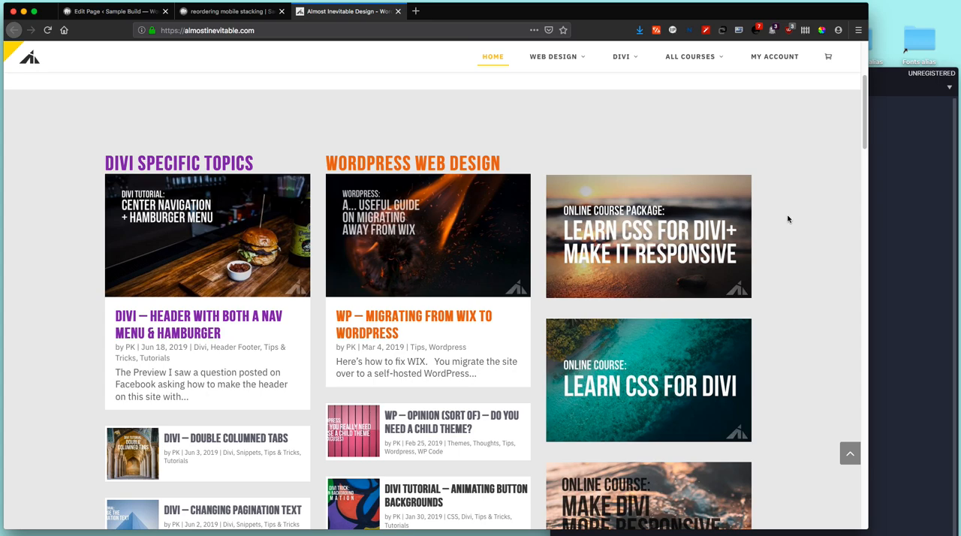
left_click(220, 14)
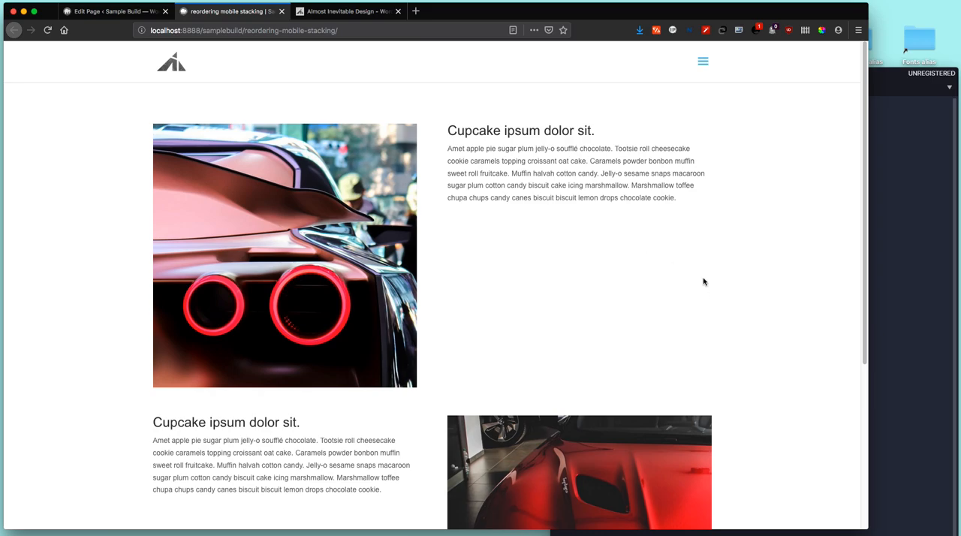
left_click(360, 13)
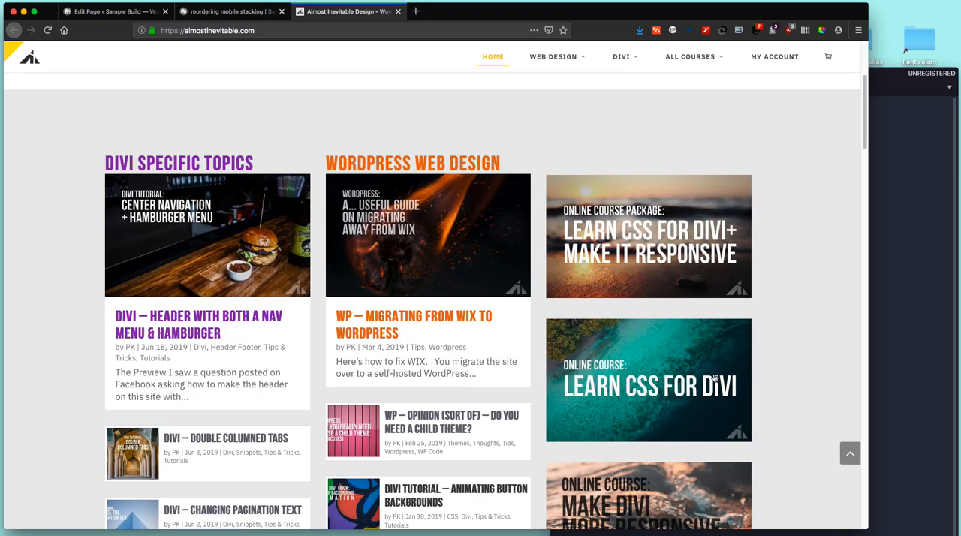
scroll(715, 379, "down", 3)
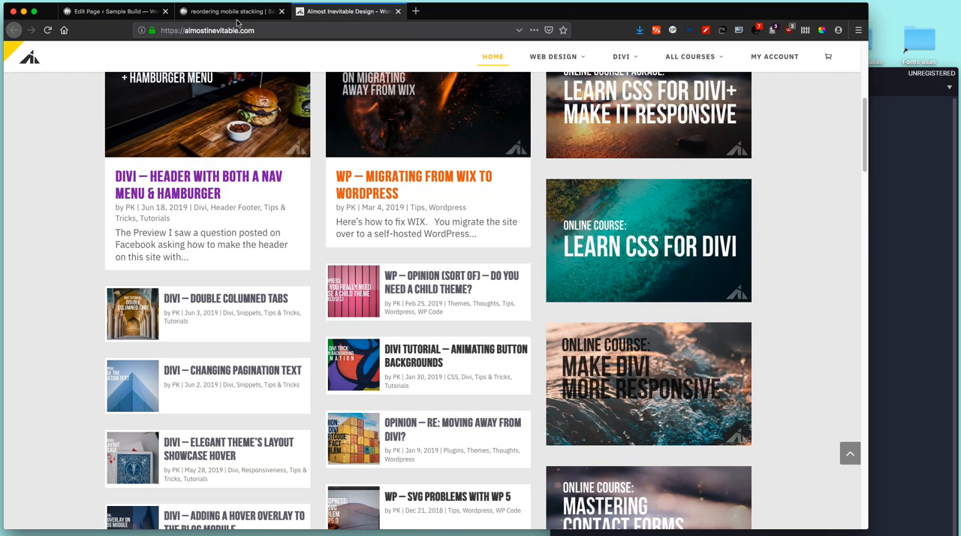
Step: Examine the desktop layout of the reordering mobile stacking page and its two rows in the Divi Builder
left_click(260, 6)
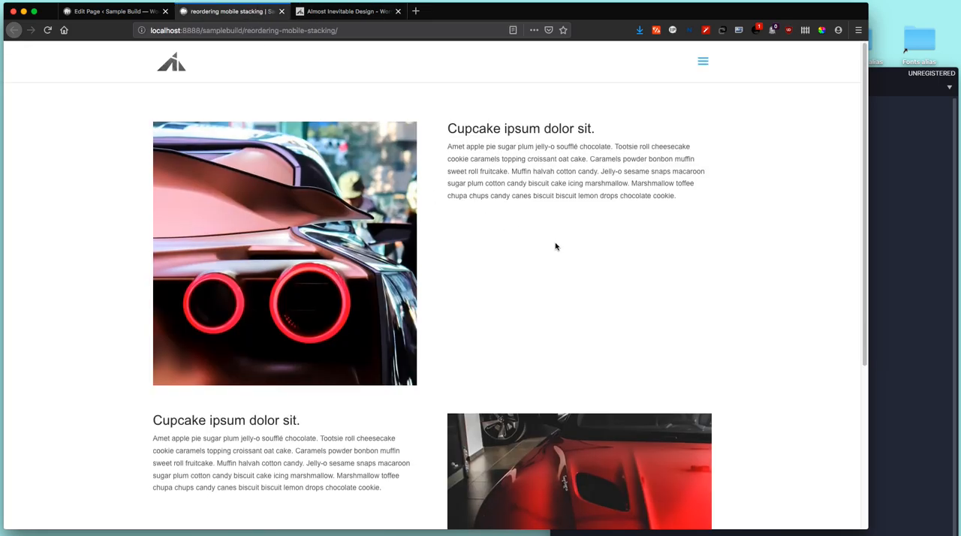
scroll(556, 246, "down", 3)
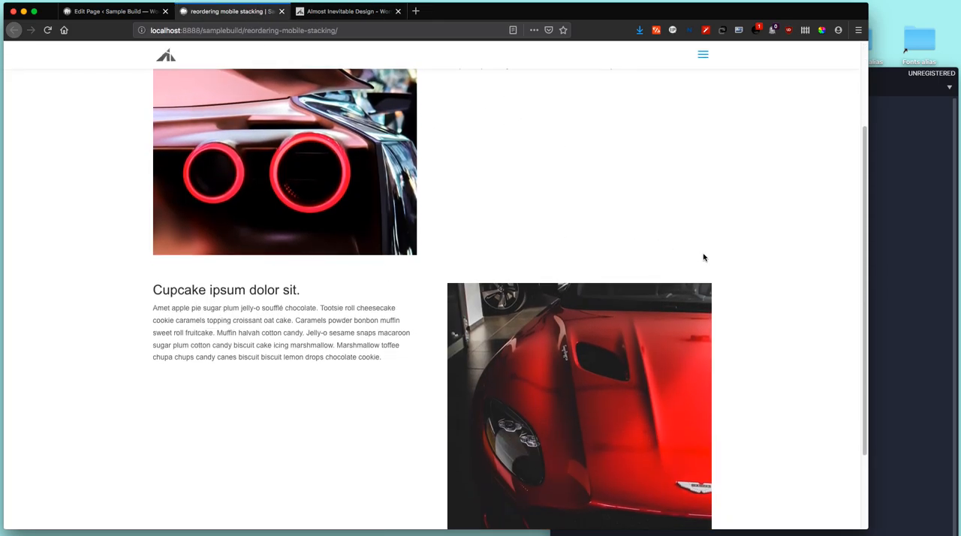
left_click(145, 12)
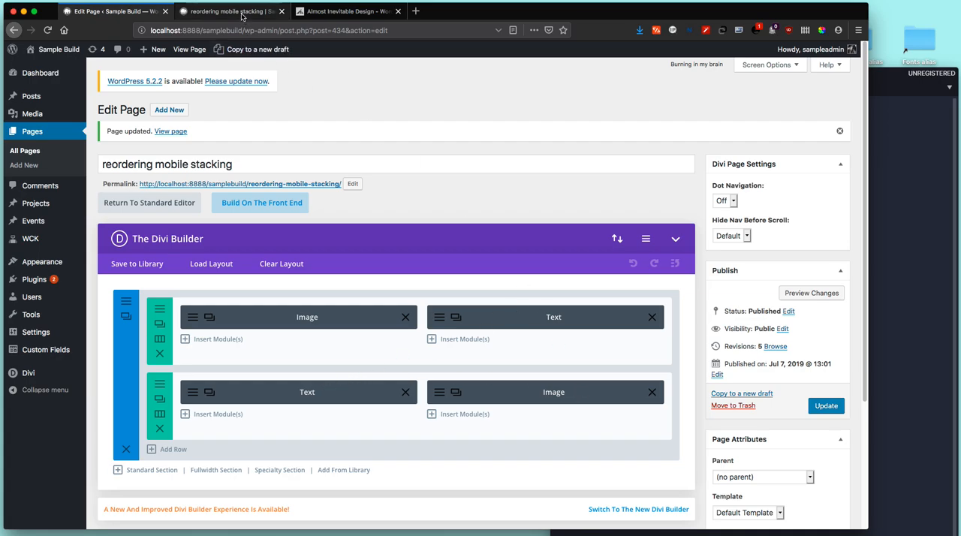
left_click(232, 12)
scroll(637, 248, "up", 3)
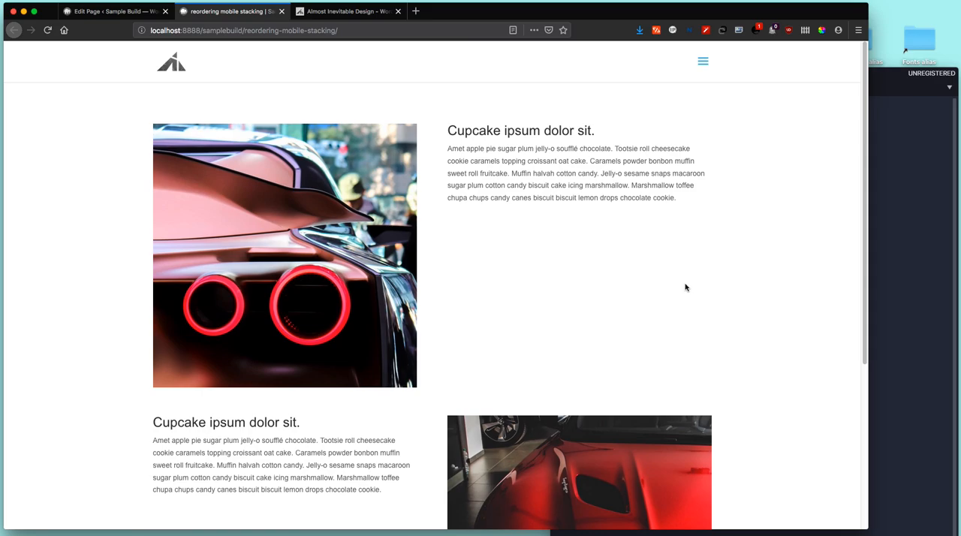
Step: Inspect the reordering mobile stacking page in the developer tools and turn on the responsive design view
right_click(592, 231)
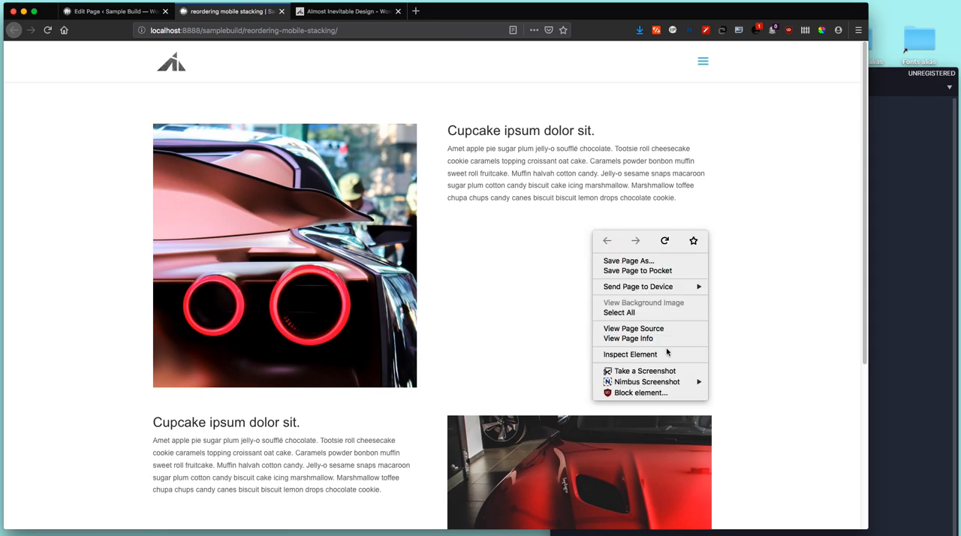
left_click(668, 354)
left_click_drag(644, 158, 595, 242)
left_click_drag(896, 243, 888, 180)
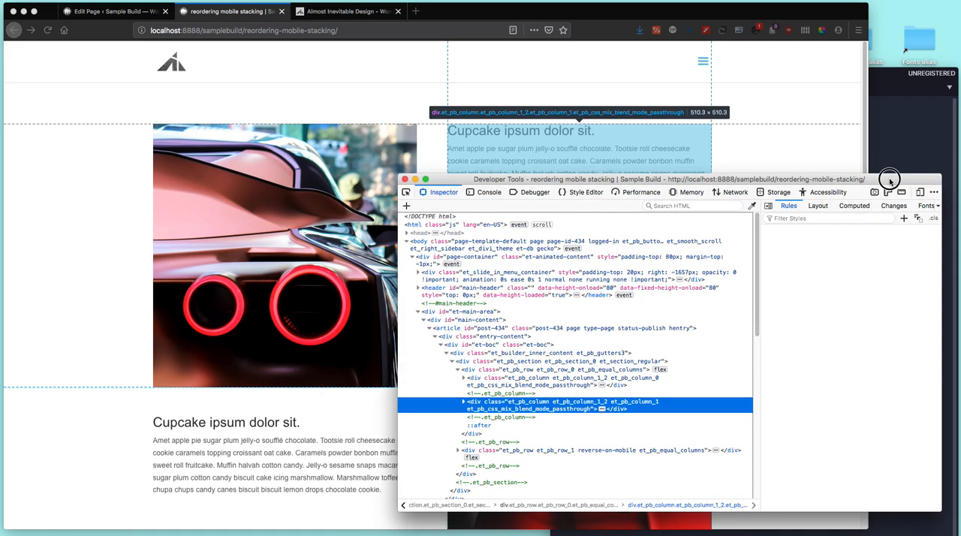
left_click(919, 193)
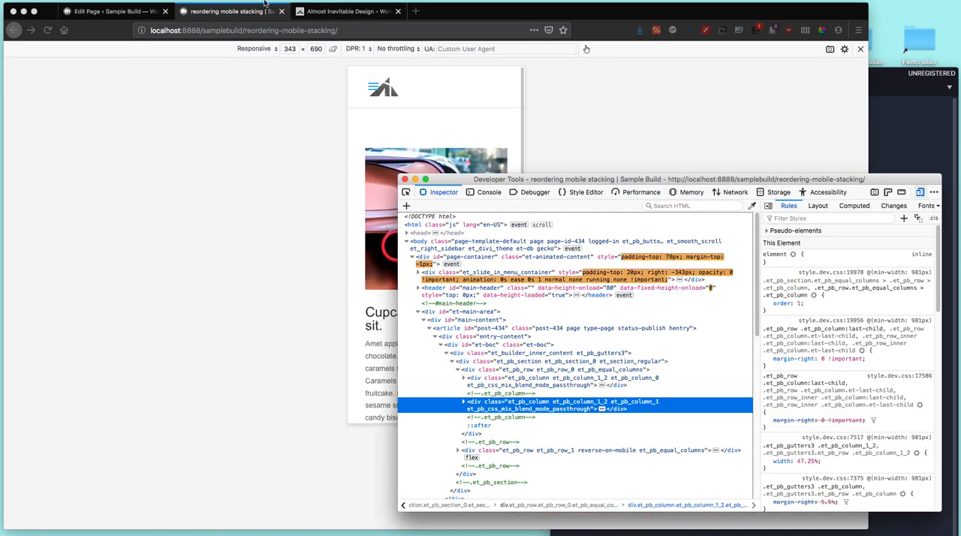
Step: Detach the reordering mobile stacking page into its own window and show it in the responsive design view
left_click_drag(245, 11, 247, 37)
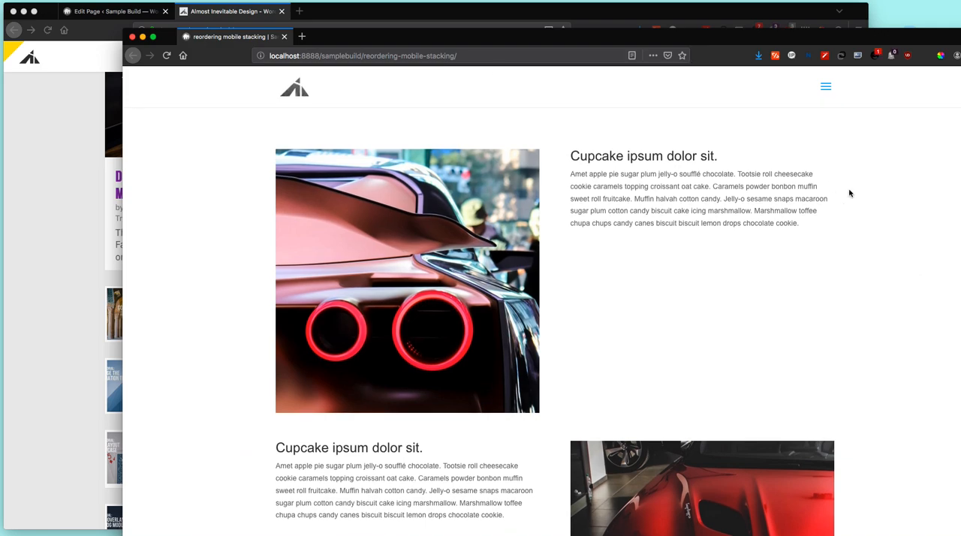
left_click_drag(842, 42, 729, 61)
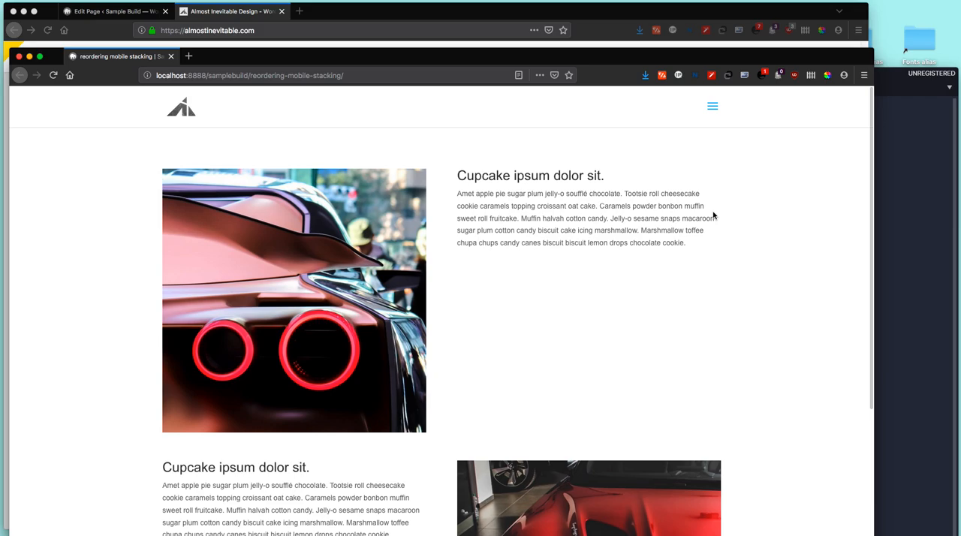
key("super+alt+i")
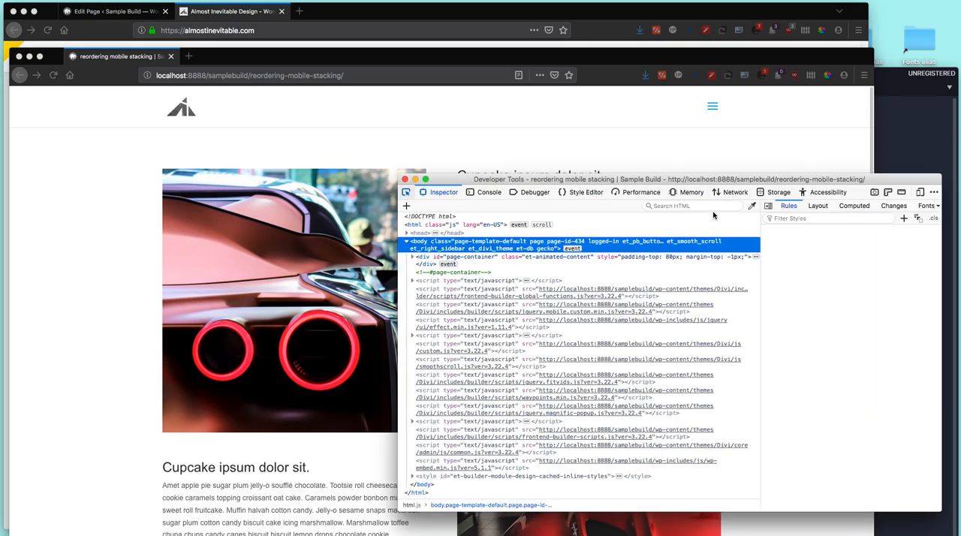
left_click(920, 193)
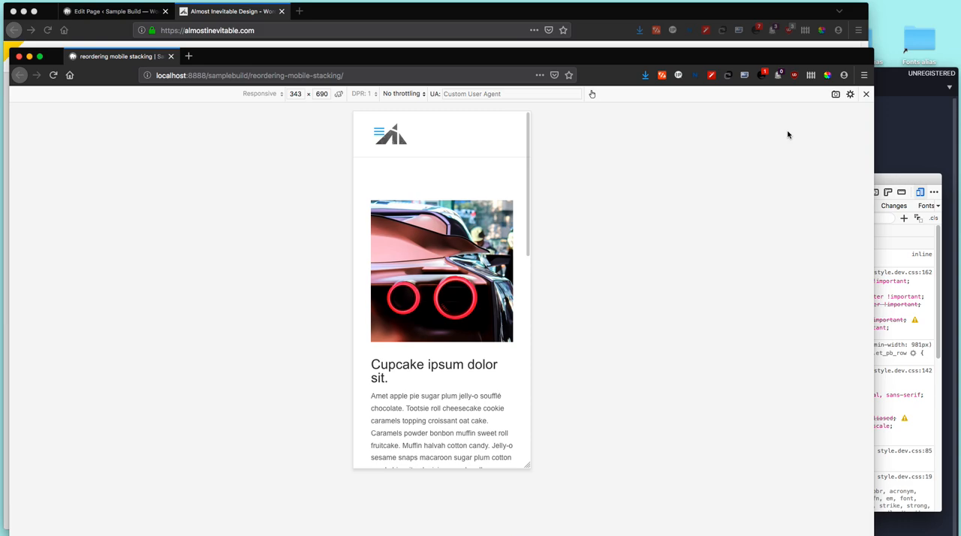
Step: Narrow the mobile preview window and arrange it beside the developer tools window
left_click_drag(872, 175, 463, 159)
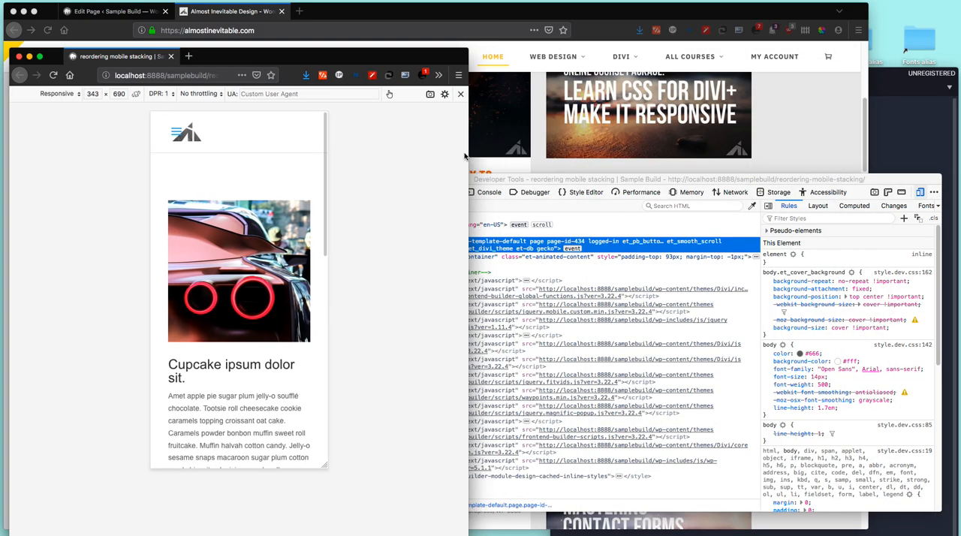
left_click_drag(353, 54, 430, 48)
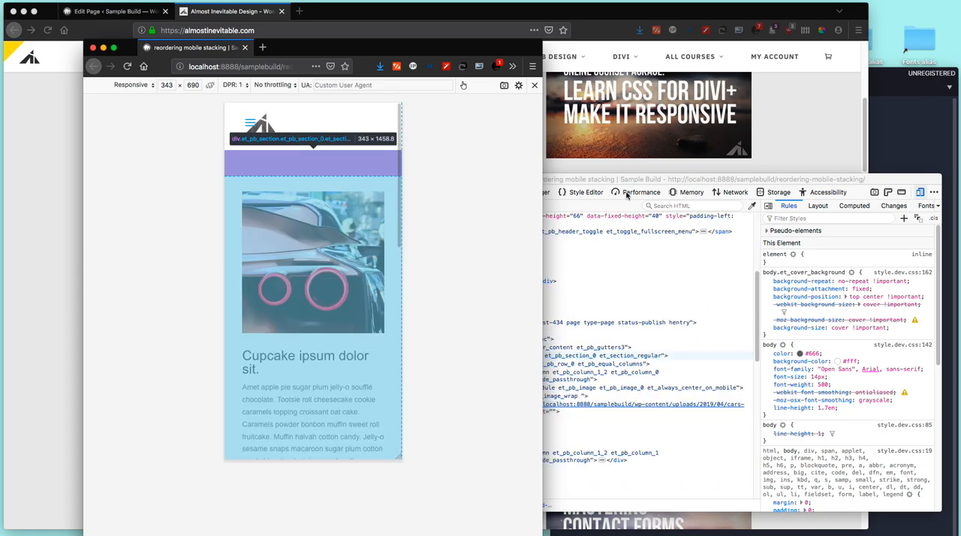
left_click_drag(643, 182, 657, 169)
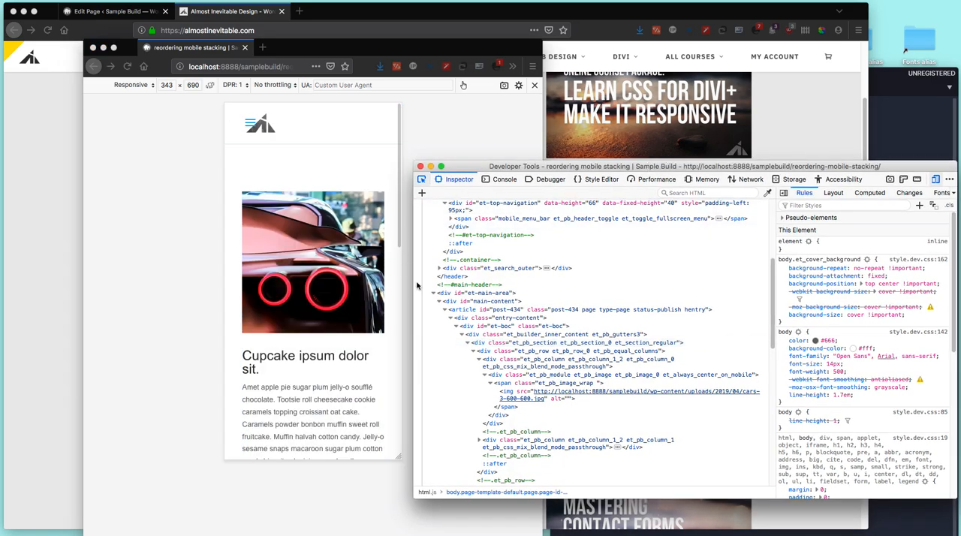
Step: Check the stacking order of images and text in the mobile preview, and reload the page
left_click(372, 345)
scroll(368, 353, "down", 8)
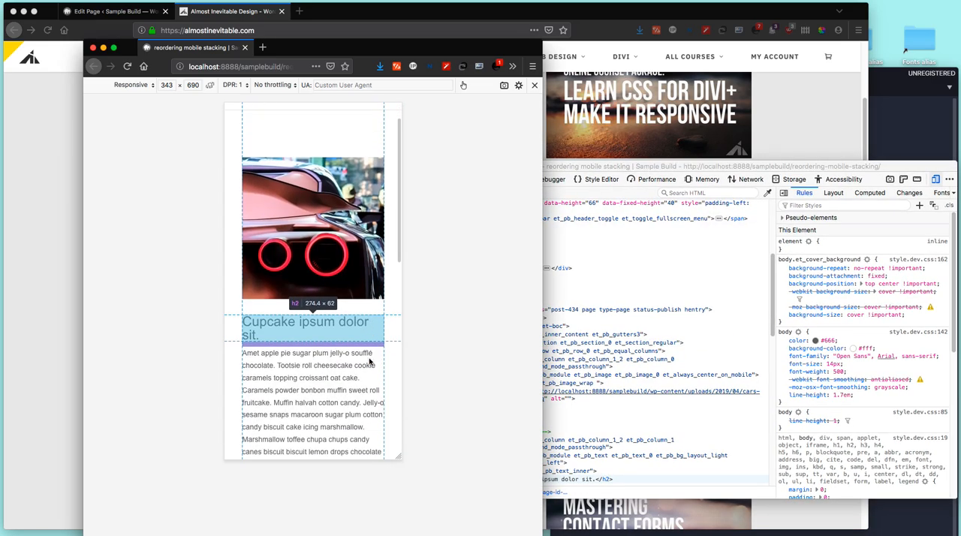
scroll(366, 341, "down", 1)
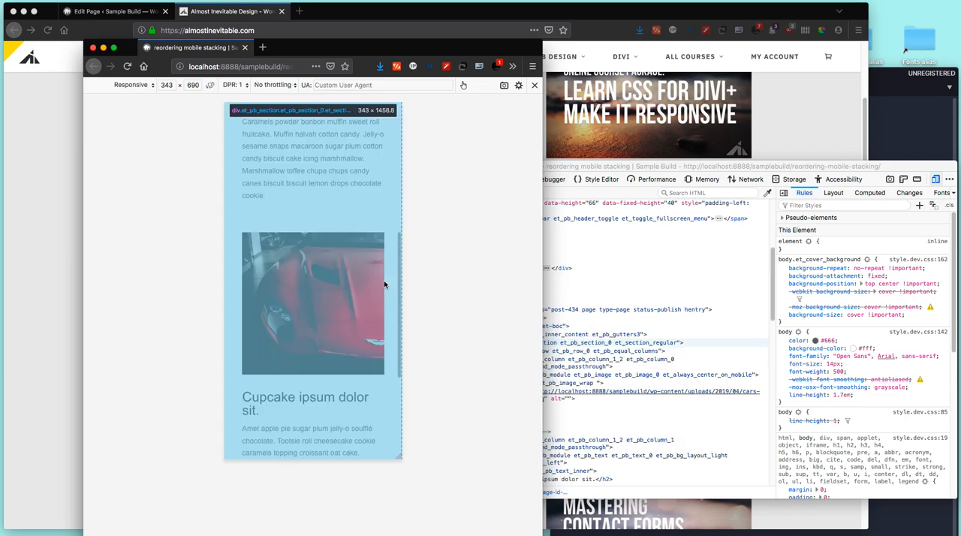
key("super+r")
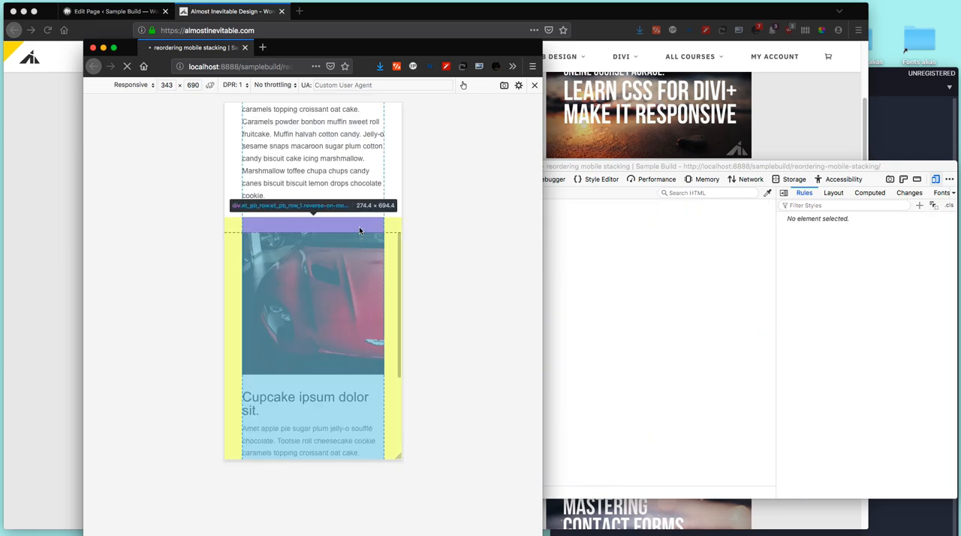
left_click(559, 171)
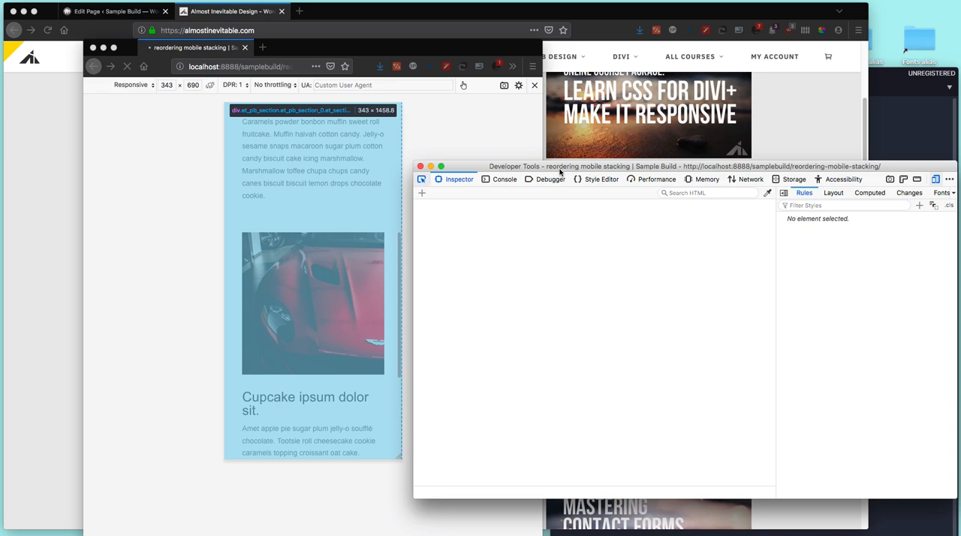
Step: Show main.css in the code editor and its location in the sassoutput folder of the AI-Divi-Child theme in Finder
left_click(922, 122)
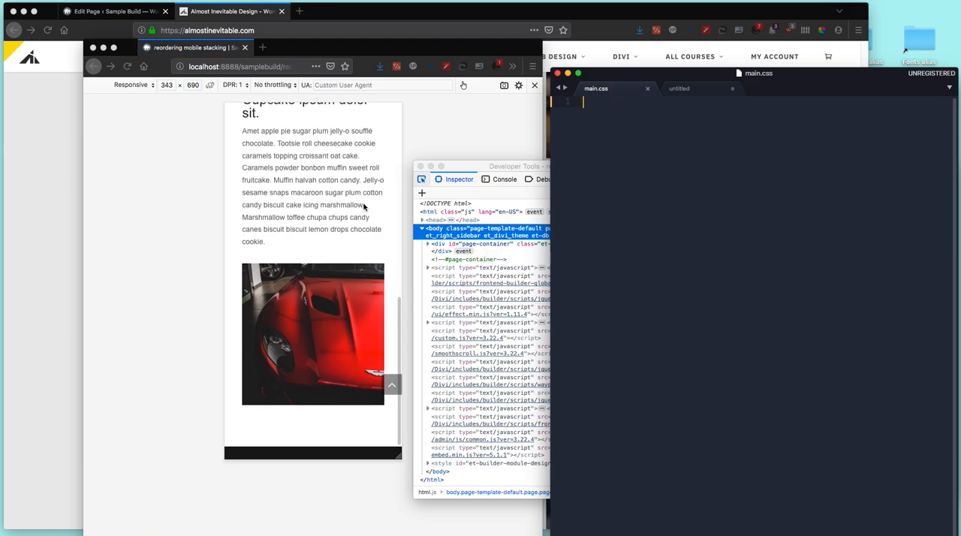
key("super+Tab")
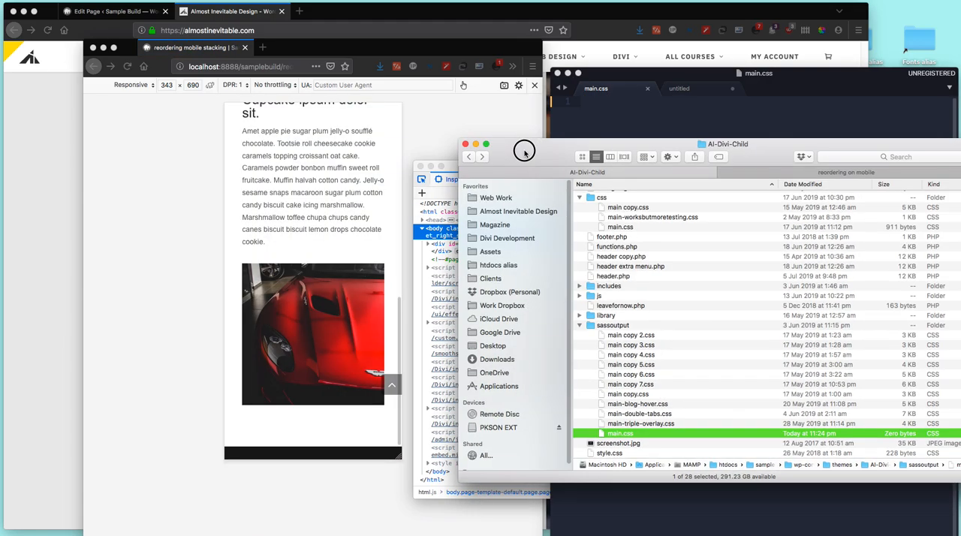
left_click_drag(526, 152, 424, 126)
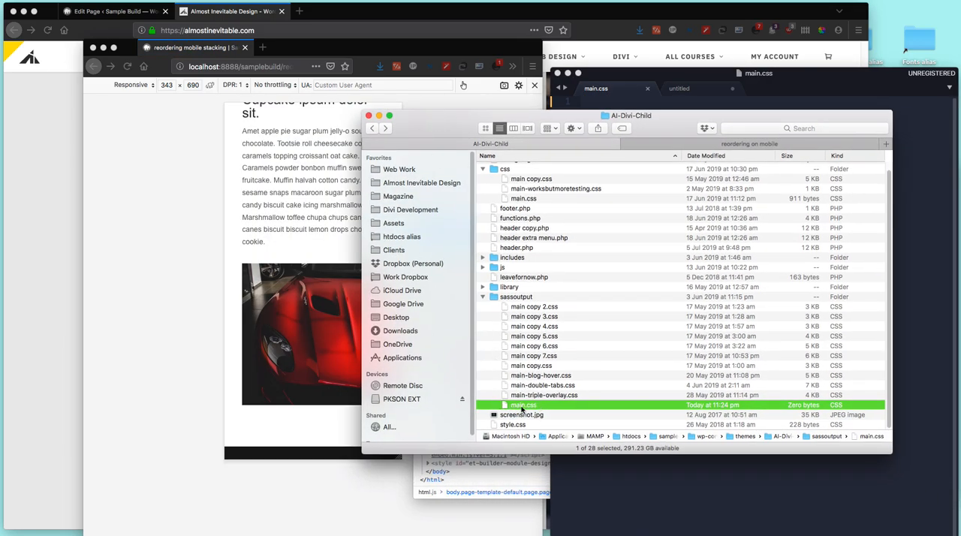
scroll(565, 384, "up", 1)
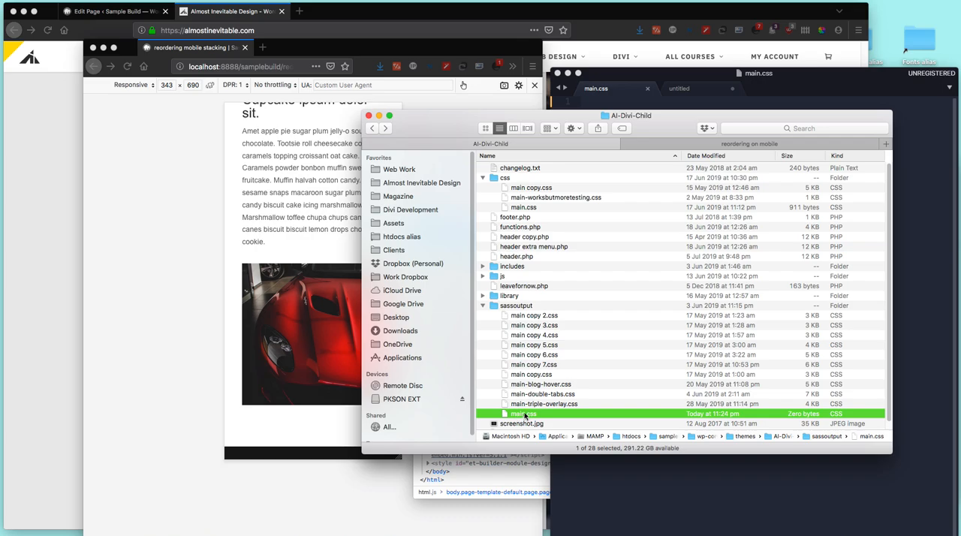
left_click_drag(417, 127, 959, 165)
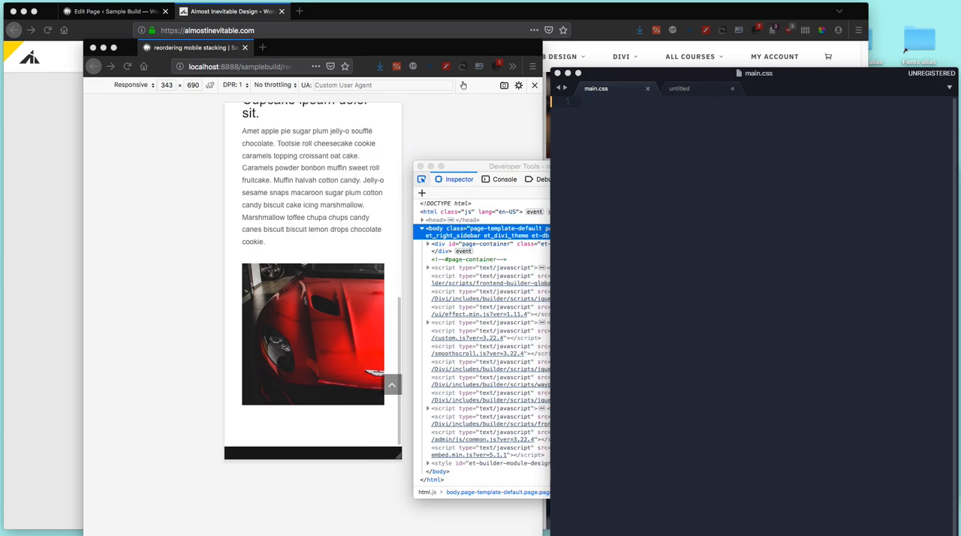
Step: Review the reloaded mobile preview and move its window clear of the Edit Page browser tab
left_click(540, 142)
left_click(420, 167)
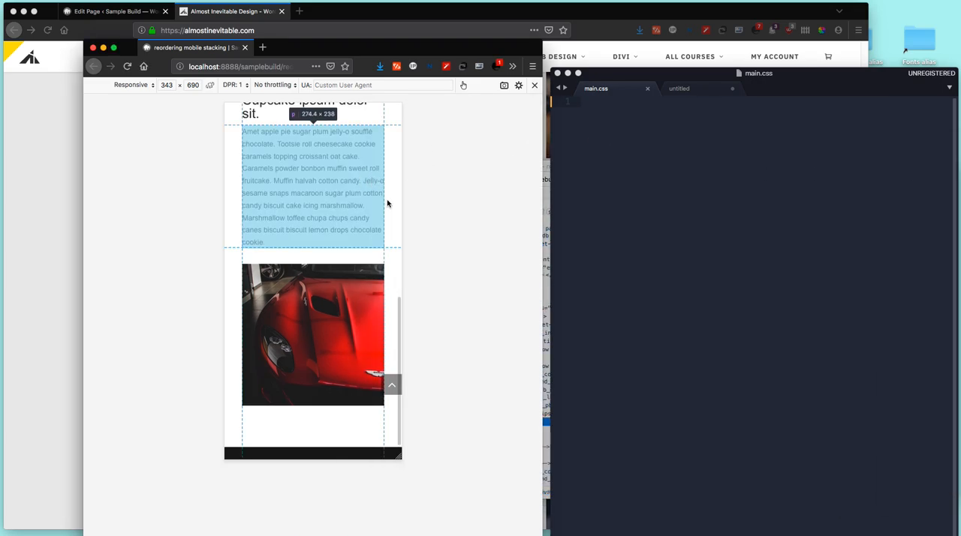
scroll(353, 242, "down", 5)
scroll(386, 247, "up", 5)
left_click_drag(361, 52, 619, 93)
Step: Compare the module order of the Divi Builder rows with their stacking order in the mobile preview
left_click(113, 11)
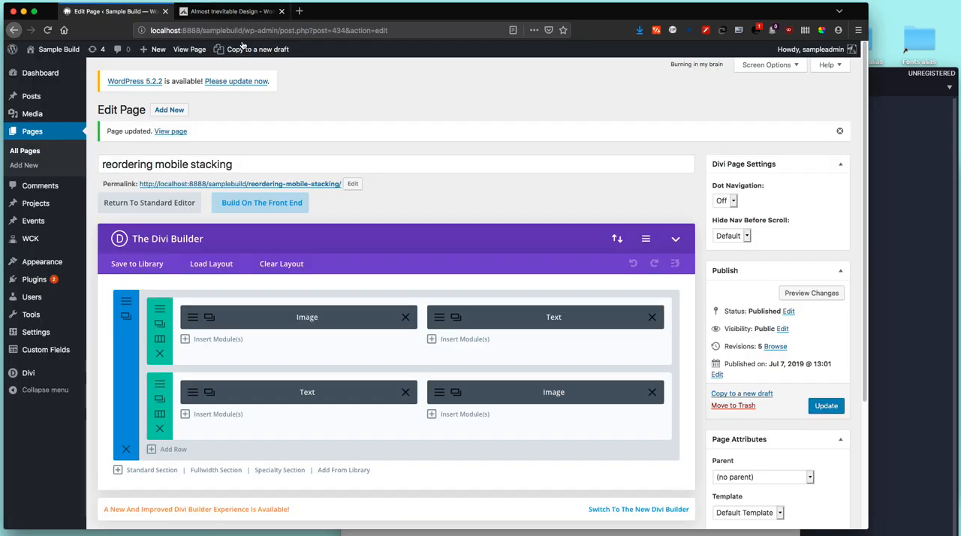
left_click(451, 533)
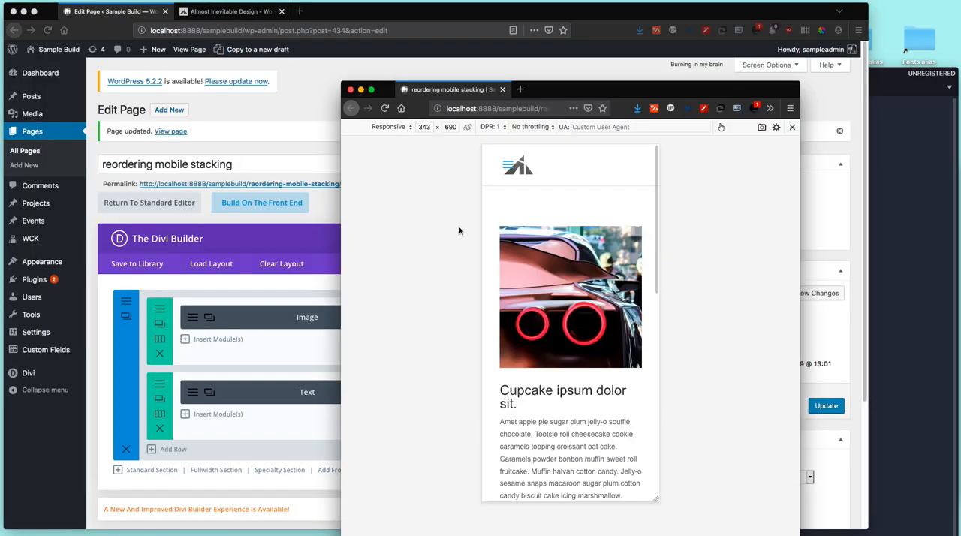
scroll(546, 289, "down", 5)
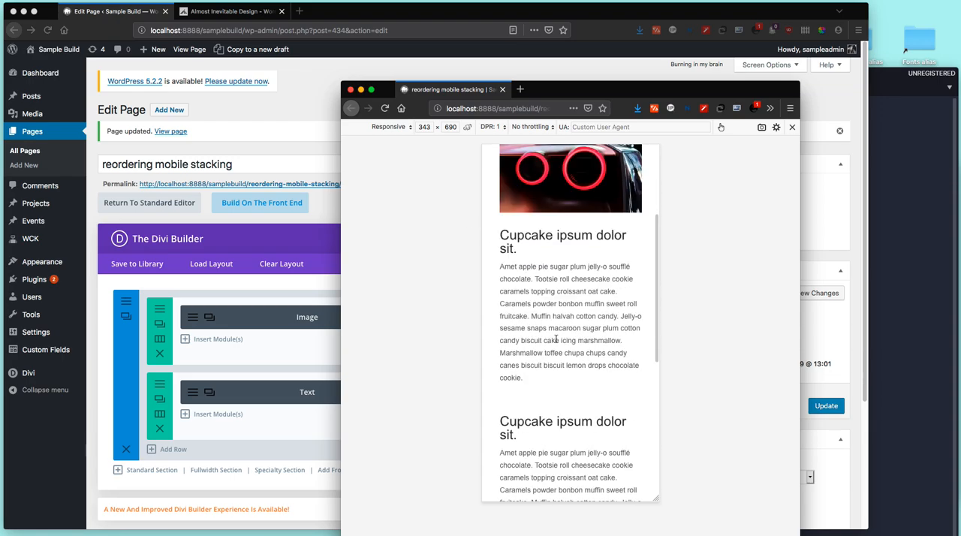
left_click(307, 448)
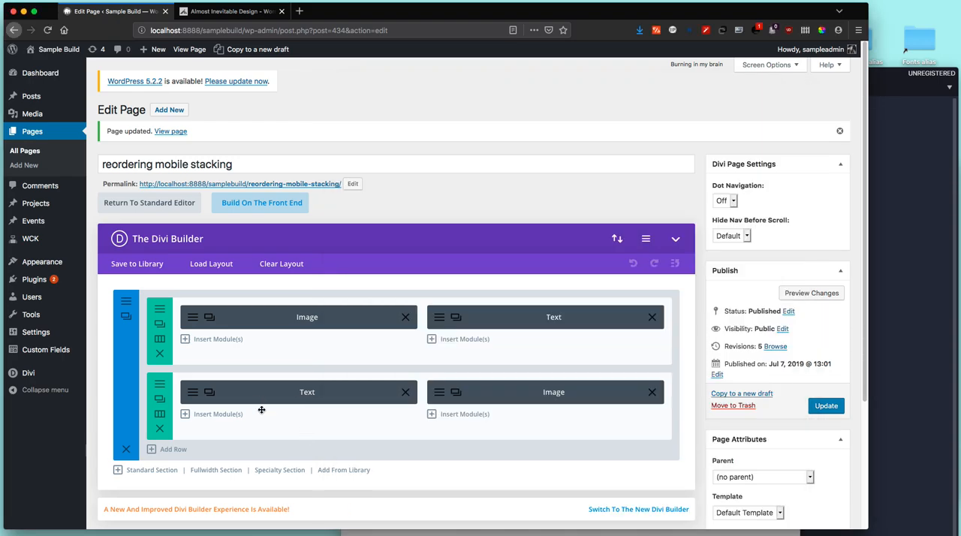
left_click(450, 531)
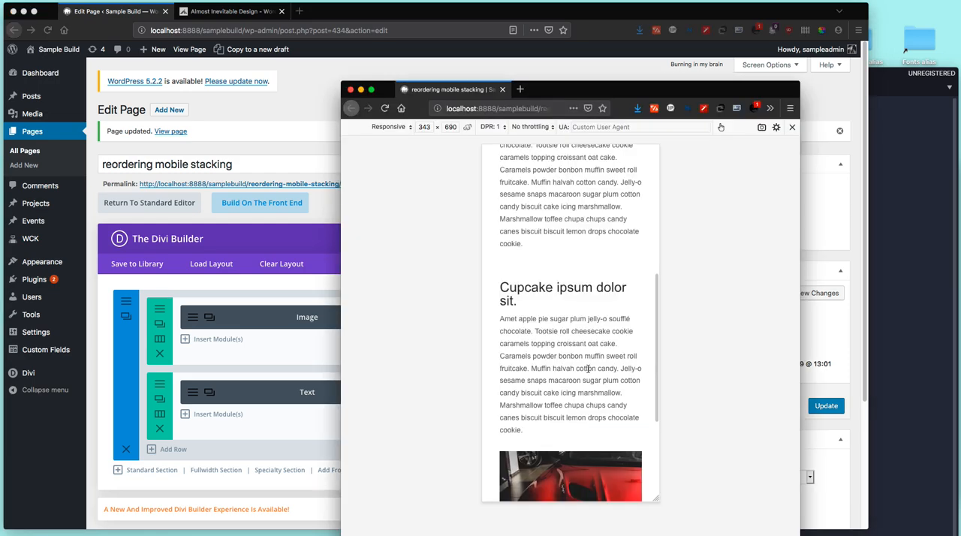
Step: Check the last text and image in the mobile preview against the second row's Text and Image modules in the Divi Builder
scroll(589, 367, "down", 3)
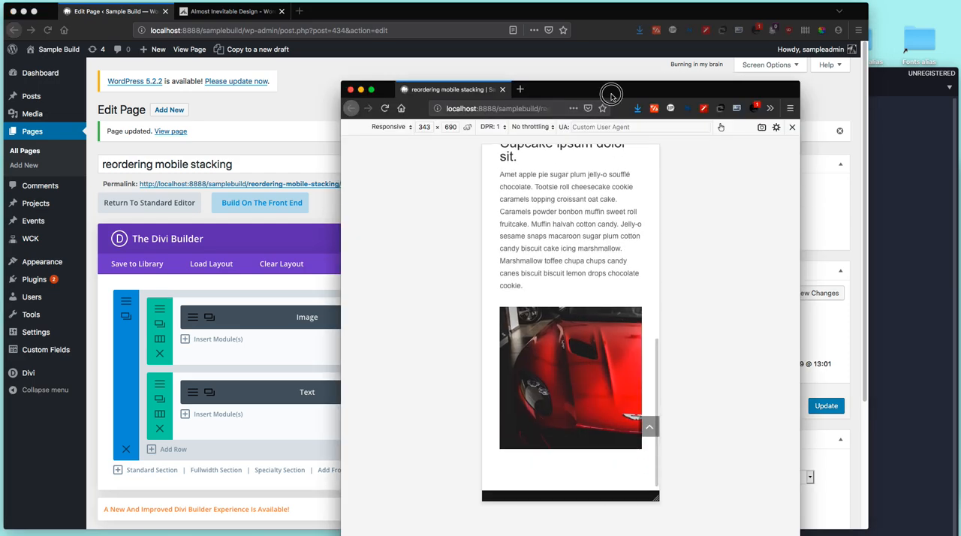
left_click_drag(610, 90, 690, 36)
left_click(361, 111)
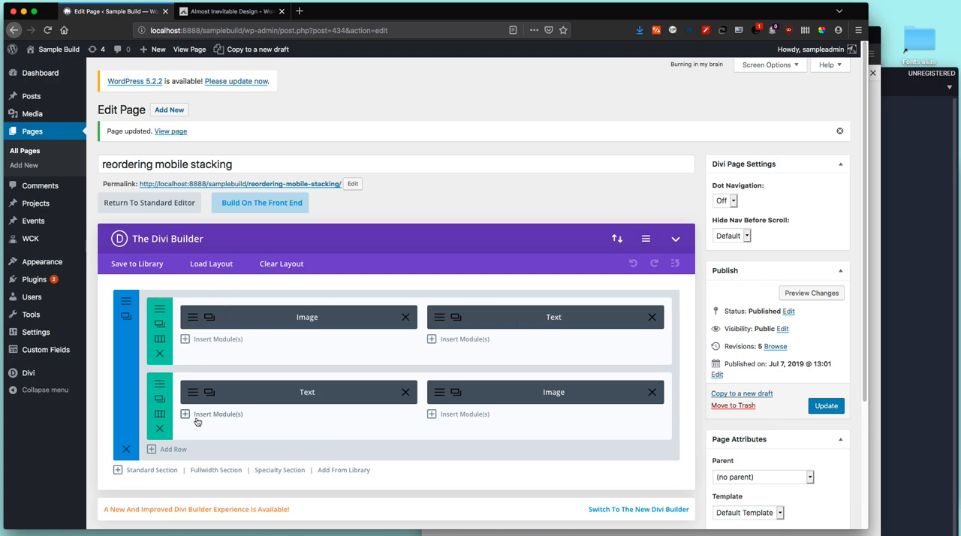
left_click(572, 532)
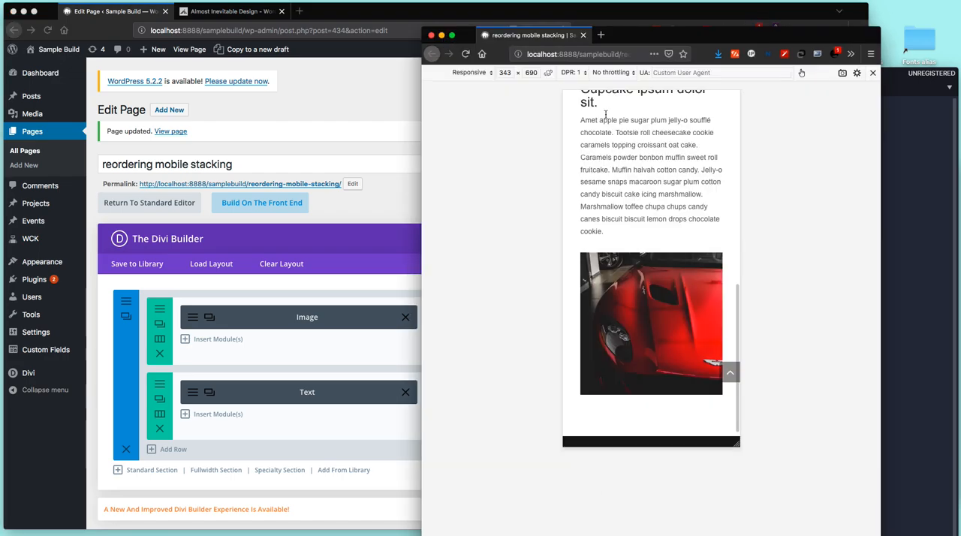
left_click_drag(608, 39, 395, 71)
Step: Examine how both rows stack in the mobile preview, from the first image down to the red car image
scroll(415, 367, "up", 5)
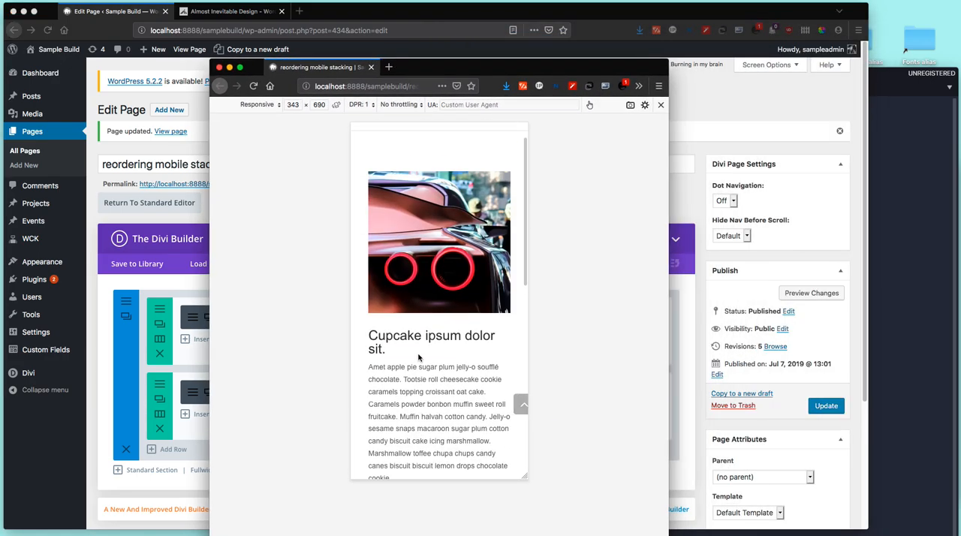
scroll(461, 227, "down", 5)
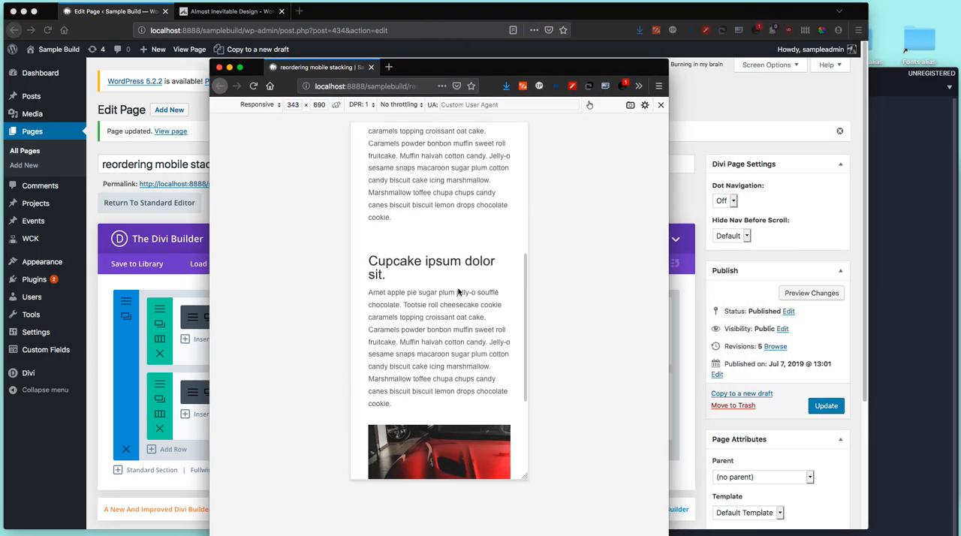
scroll(460, 315, "down", 3)
scroll(460, 318, "down", 1)
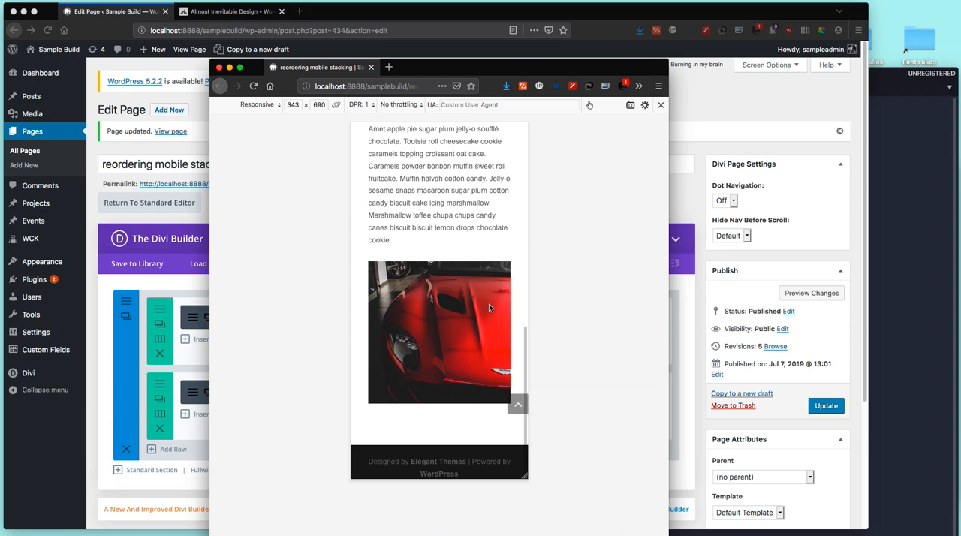
scroll(492, 302, "up", 5)
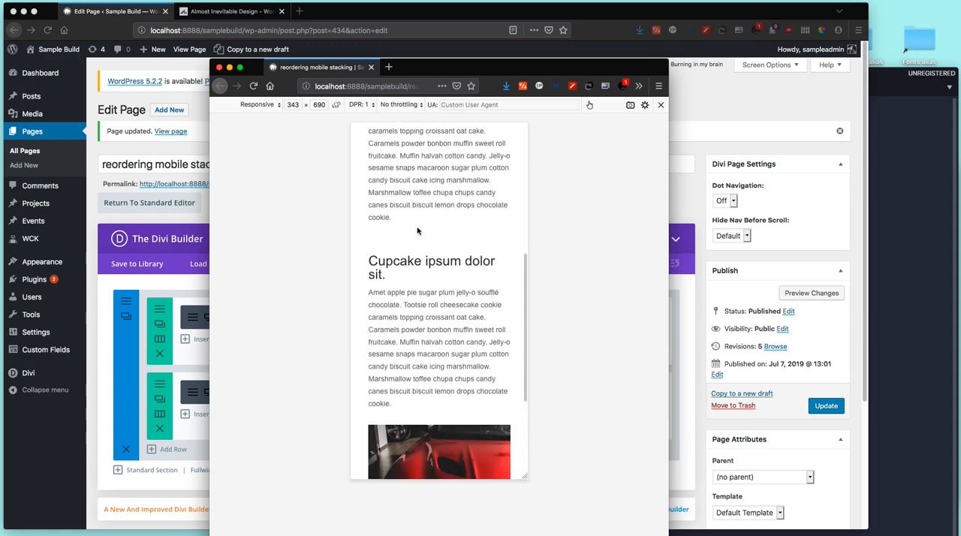
scroll(474, 305, "up", 1)
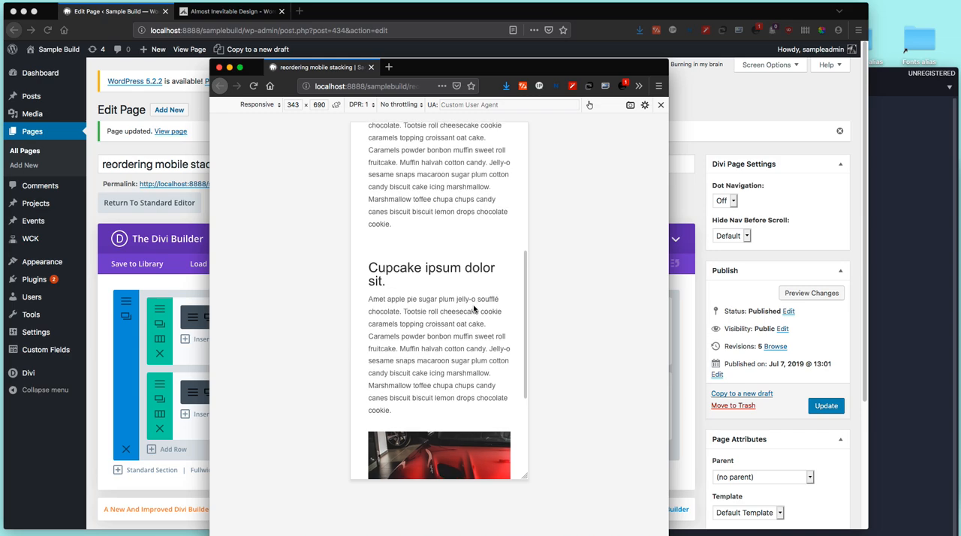
scroll(476, 299, "up", 3)
scroll(477, 299, "down", 5)
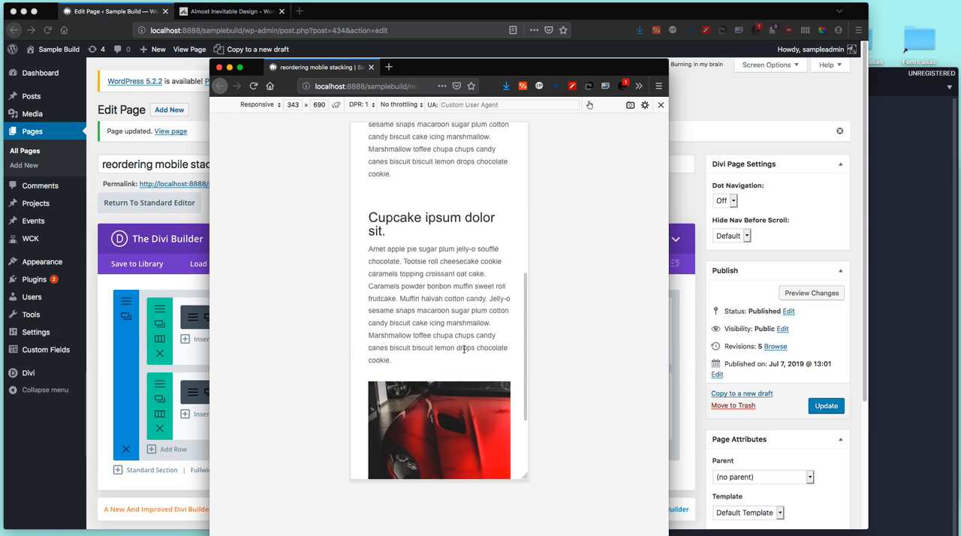
Step: Move the mobile preview aside to view the full Divi Builder layout, and bring the preview back in front
left_click_drag(534, 67, 795, 46)
left_click(431, 200)
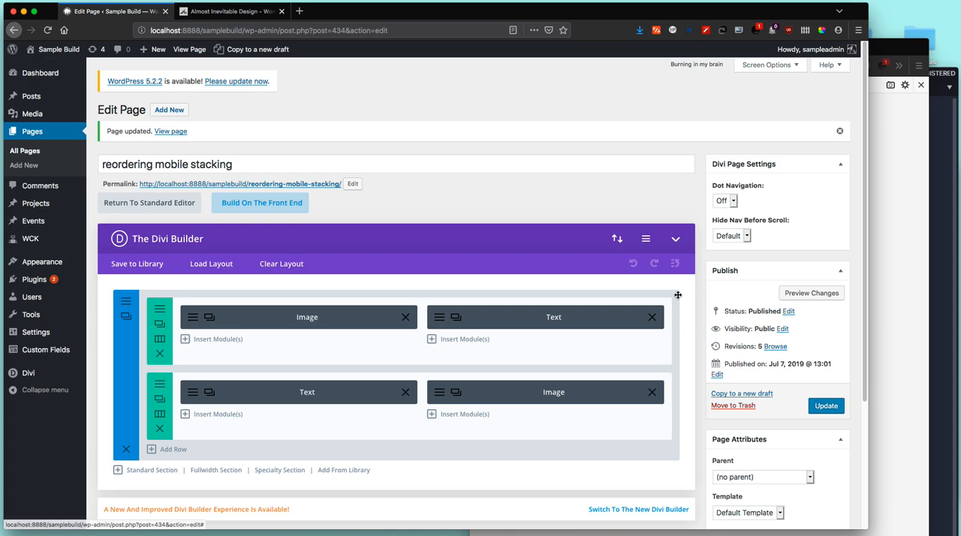
left_click(894, 242)
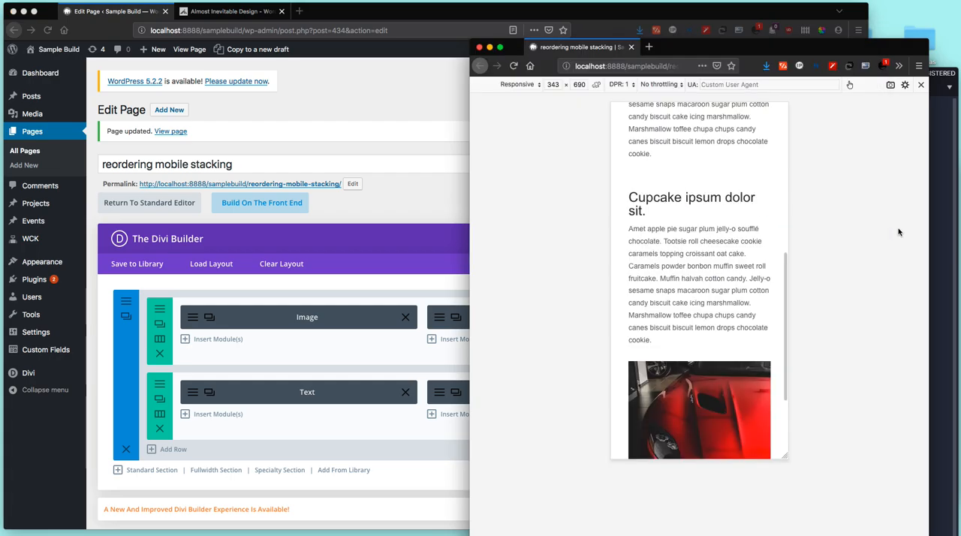
left_click_drag(782, 47, 546, 61)
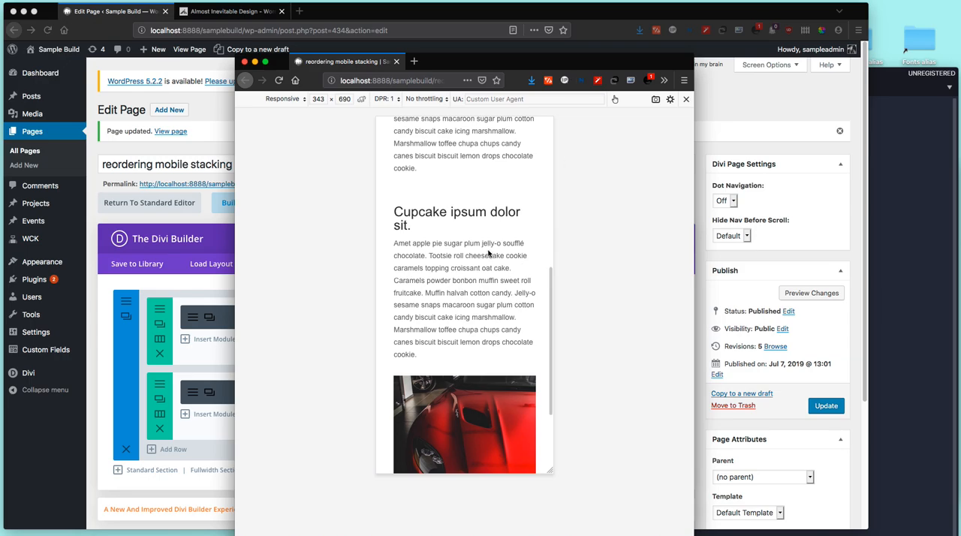
Step: Browse the posts, online courses and newsletter sign-up on the Almost Inevitable Design home page
left_click(252, 11)
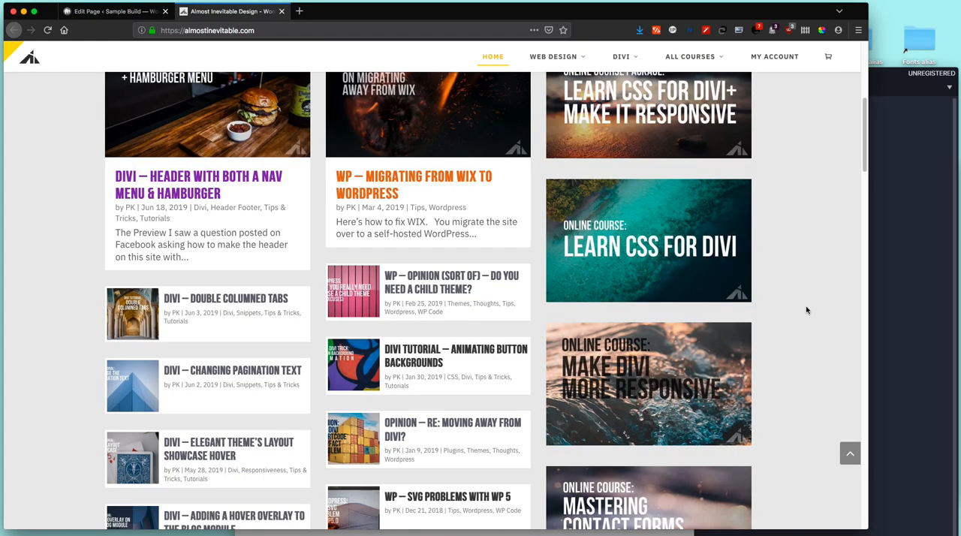
scroll(807, 306, "down", 10)
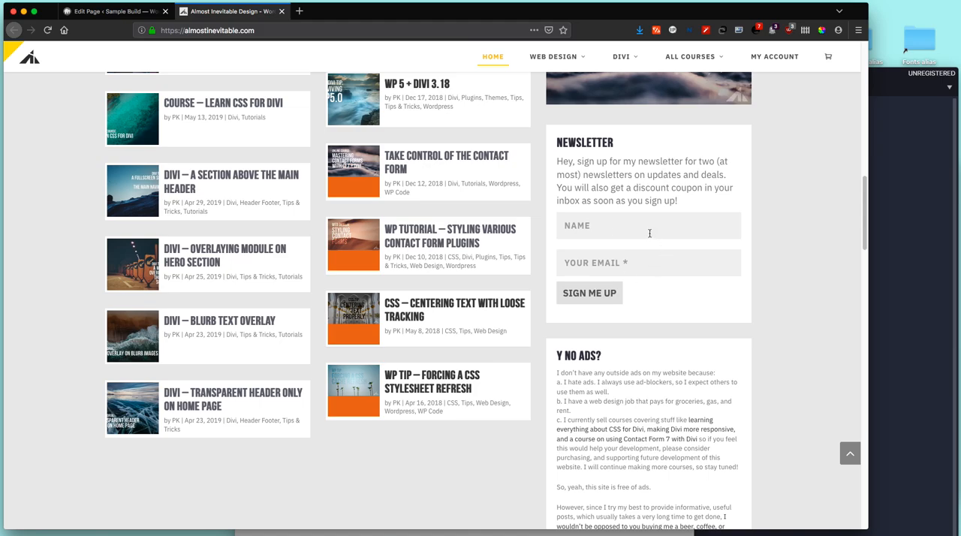
scroll(766, 308, "up", 7)
scroll(784, 340, "up", 2)
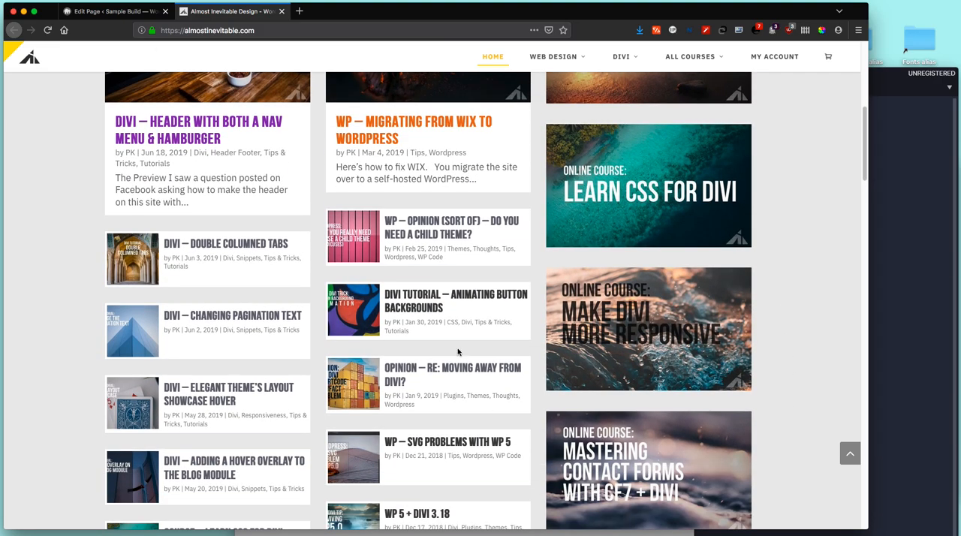
Step: Return to the Edit Page tab and review the text between the two rows in the mobile preview
left_click(85, 11)
left_click(422, 532)
scroll(493, 265, "up", 2)
scroll(493, 266, "down", 1)
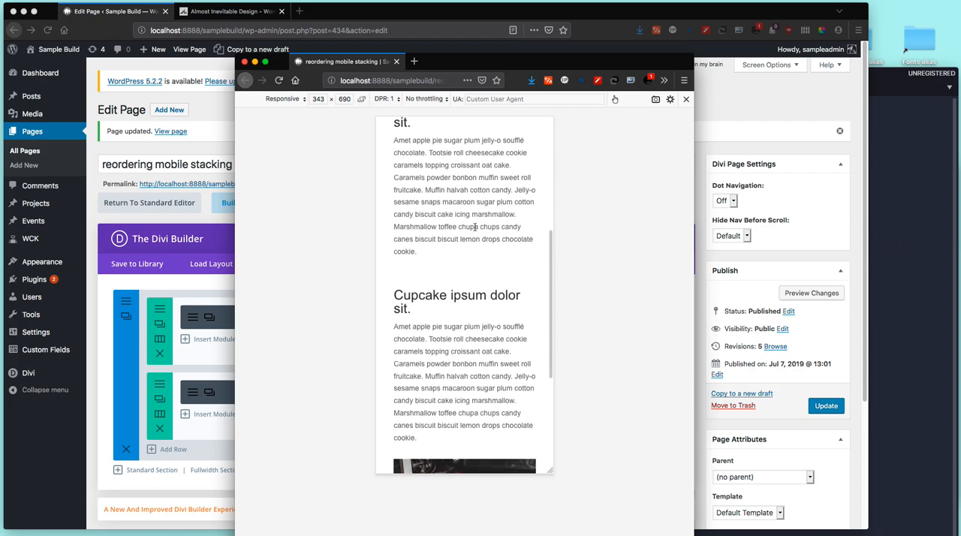
Step: Rearrange the preview, developer tools and code editor windows, and show the reverse-on-mobile CSS in the untitled file
left_click_drag(611, 63, 524, 67)
left_click_drag(893, 73, 860, 62)
left_click_drag(935, 172, 900, 214)
left_click_drag(689, 66, 718, 45)
left_click(697, 57)
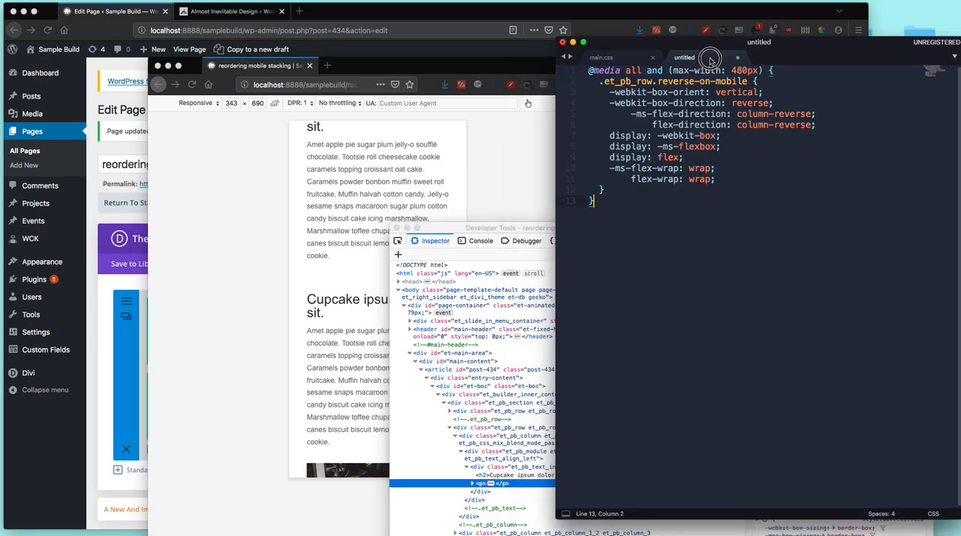
Step: Position the mobile preview beside the code editor and narrow its window so it no longer overlaps the CSS
left_click_drag(481, 66, 444, 59)
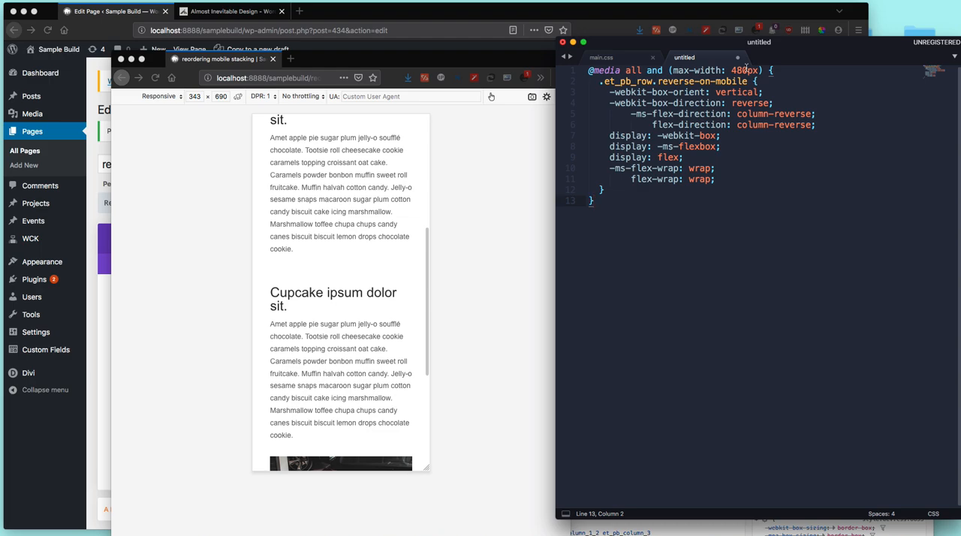
left_click(529, 232)
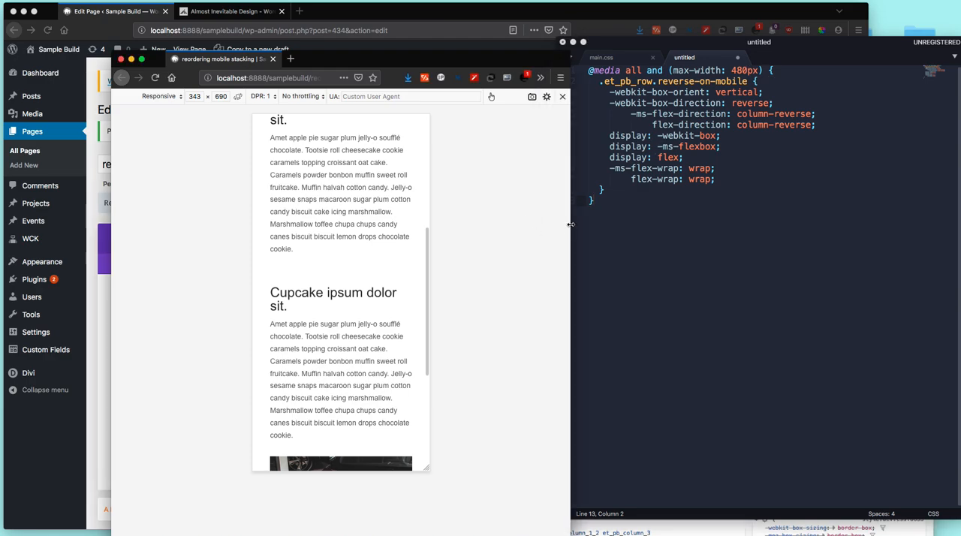
left_click_drag(568, 225, 514, 220)
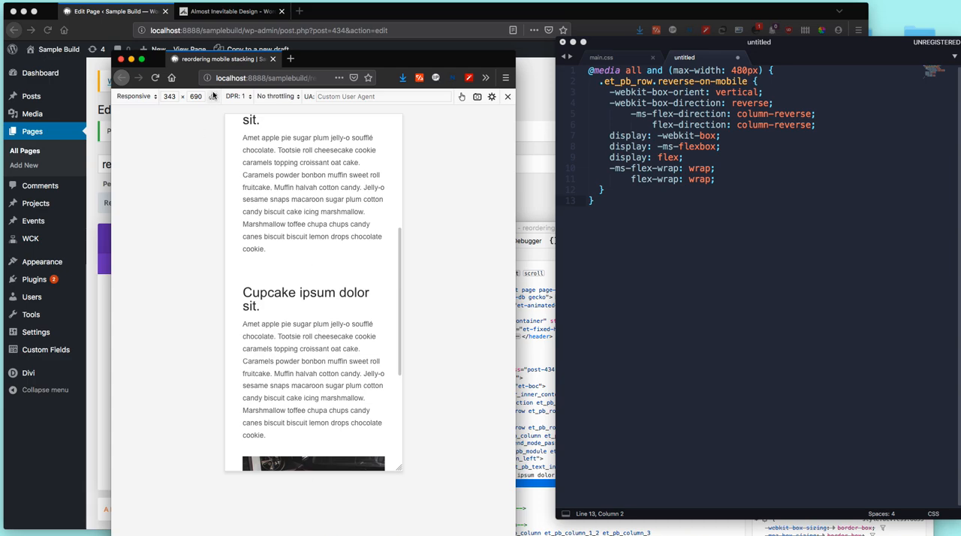
Step: Try the Galaxy S9/S9+ preset in the mobile preview, and set the device to iPhone 6/7/8
left_click(147, 96)
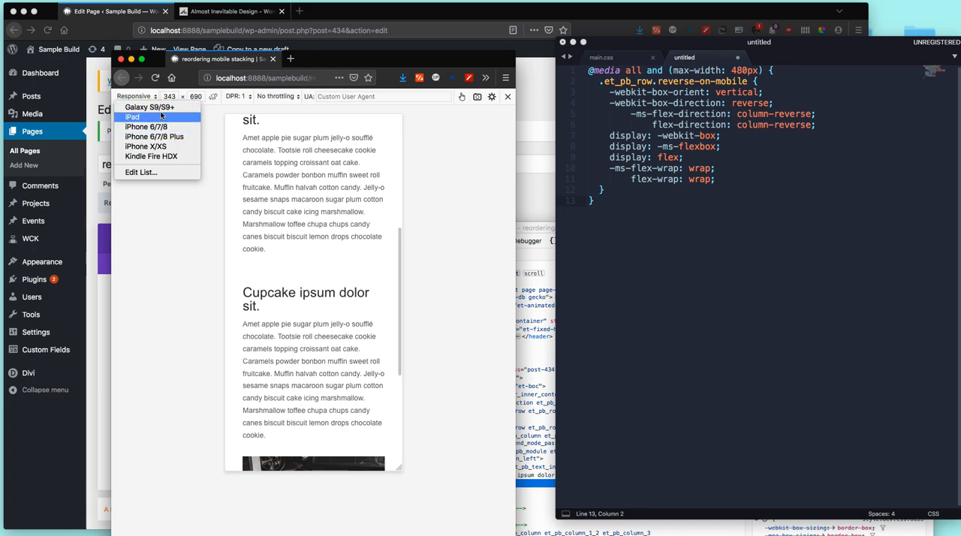
left_click(160, 108)
left_click(148, 98)
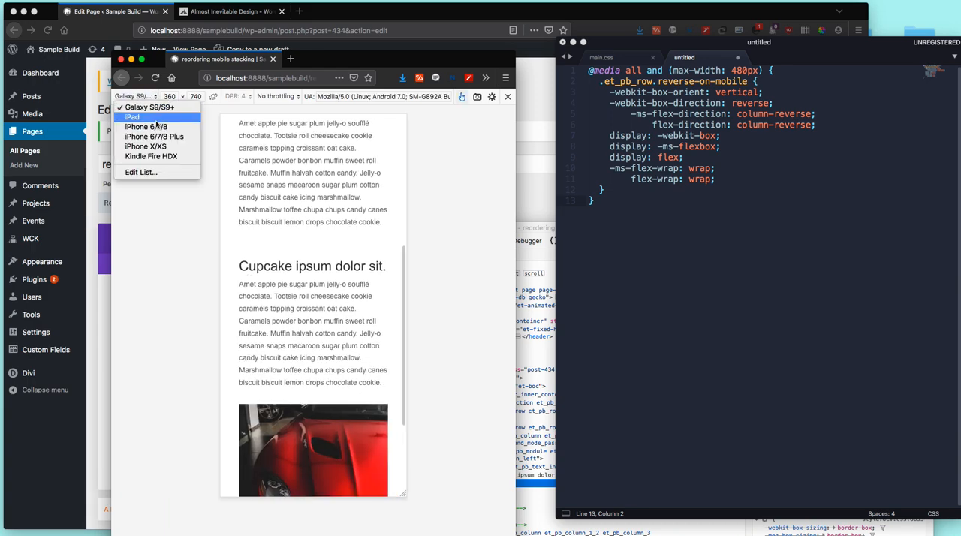
left_click(160, 128)
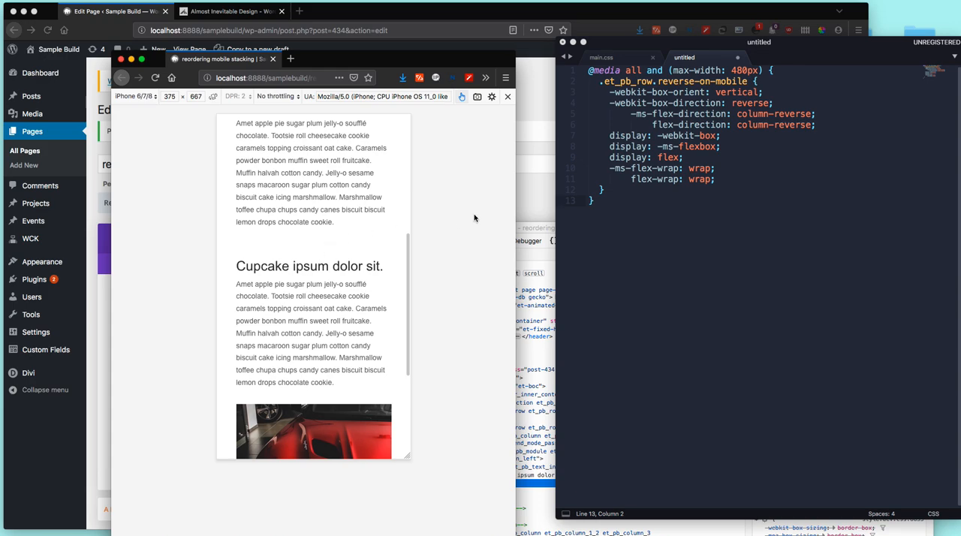
Step: Highlight the 480 breakpoint value in the CSS media query, and bring the iPhone preview back in front
left_click(743, 74)
left_click_drag(746, 70, 731, 70)
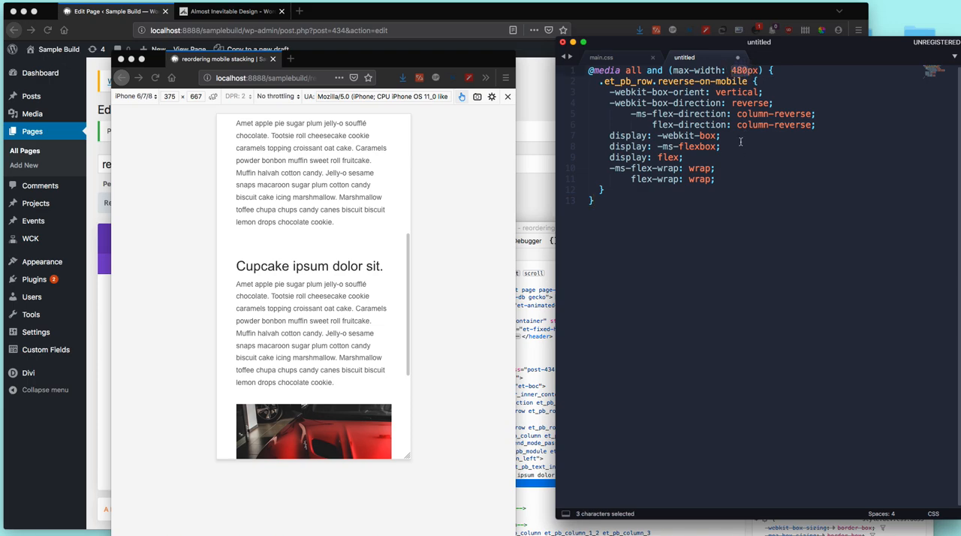
left_click(449, 173)
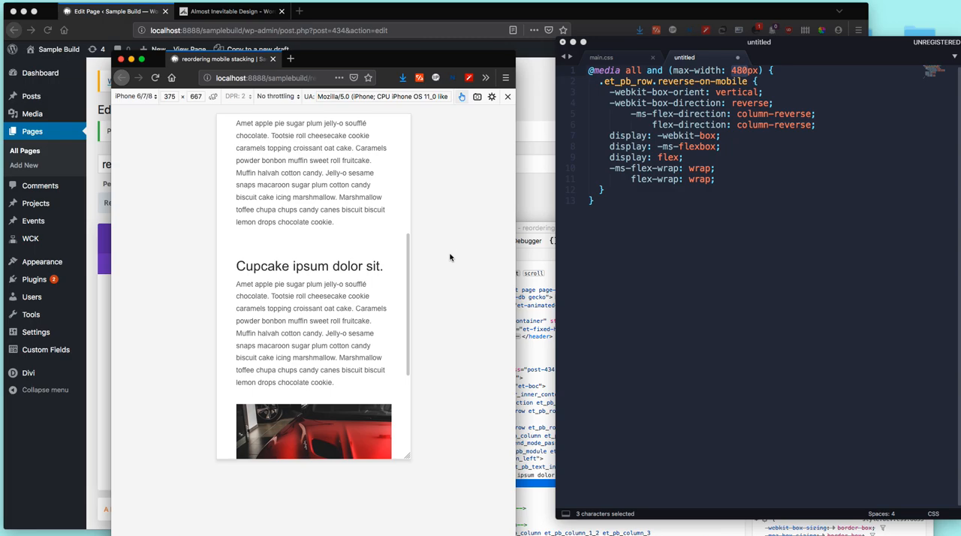
left_click_drag(548, 228, 577, 236)
left_click(692, 208)
left_click(493, 190)
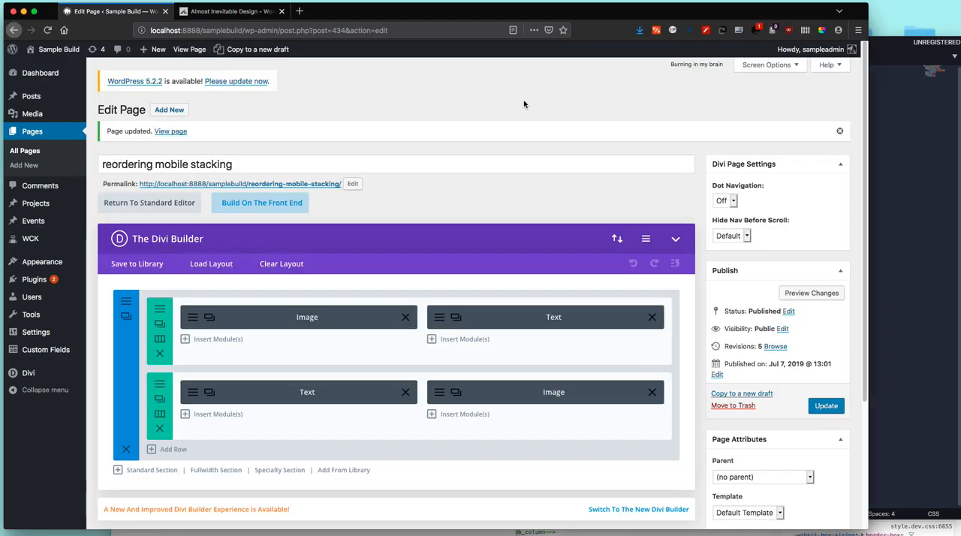
Step: Show the CSS class reverse-on-mobile in the second row's advanced settings, and save and exit the row
left_click(530, 102)
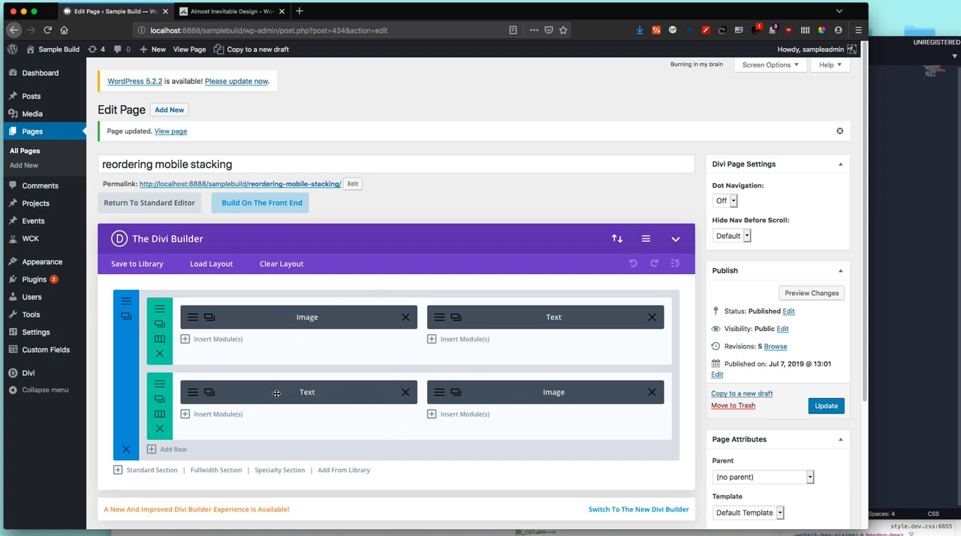
left_click(159, 385)
left_click(320, 127)
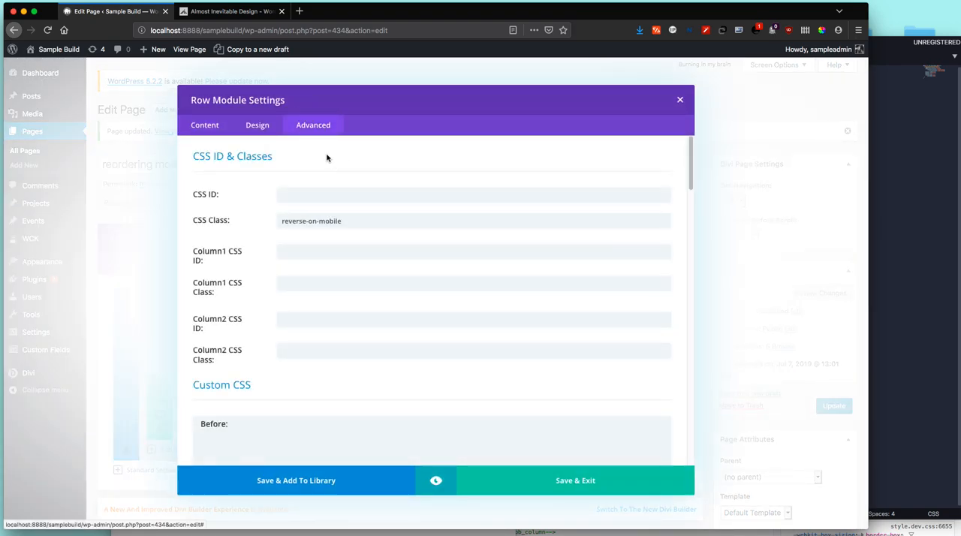
triple_click(384, 217)
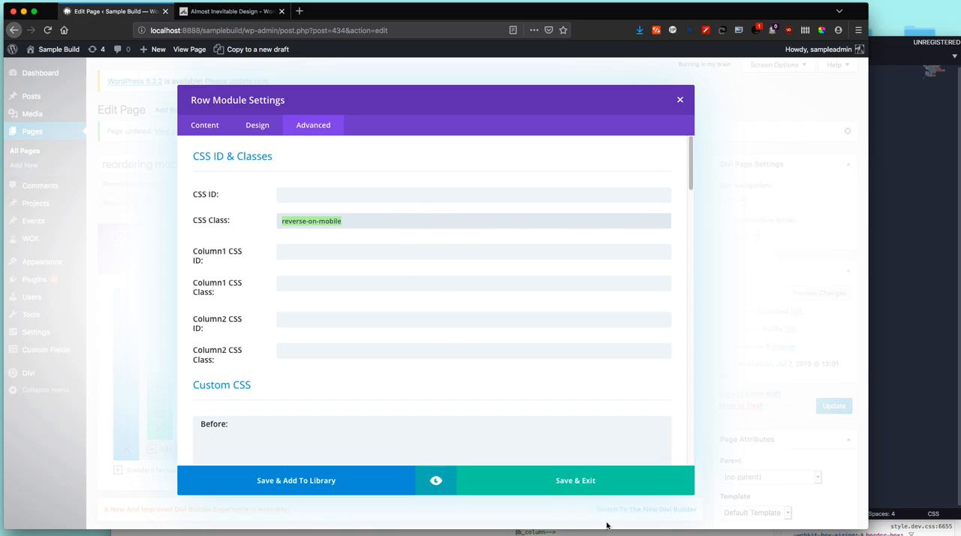
left_click(598, 487)
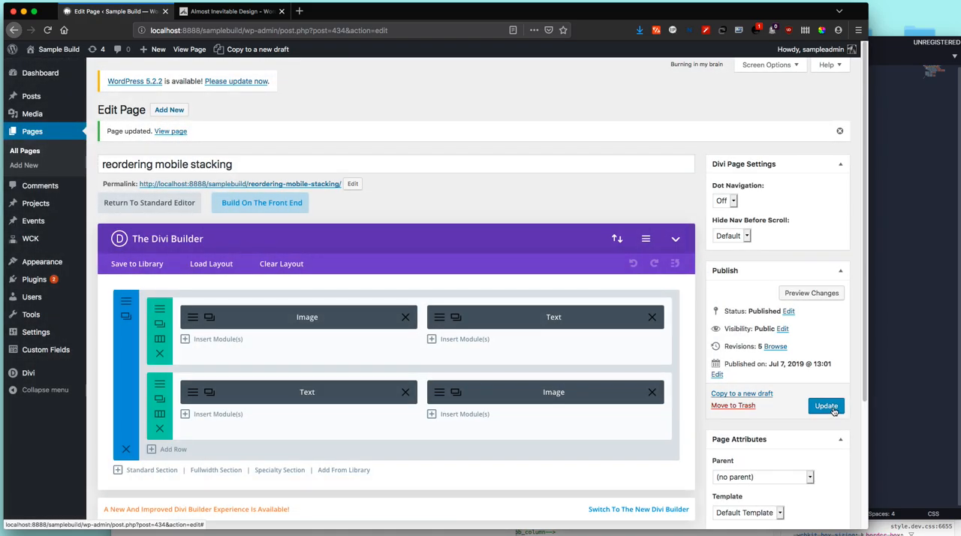
Step: Bring the mobile preview and code editor forward, and show main.css followed by the untitled CSS file
left_click(411, 534)
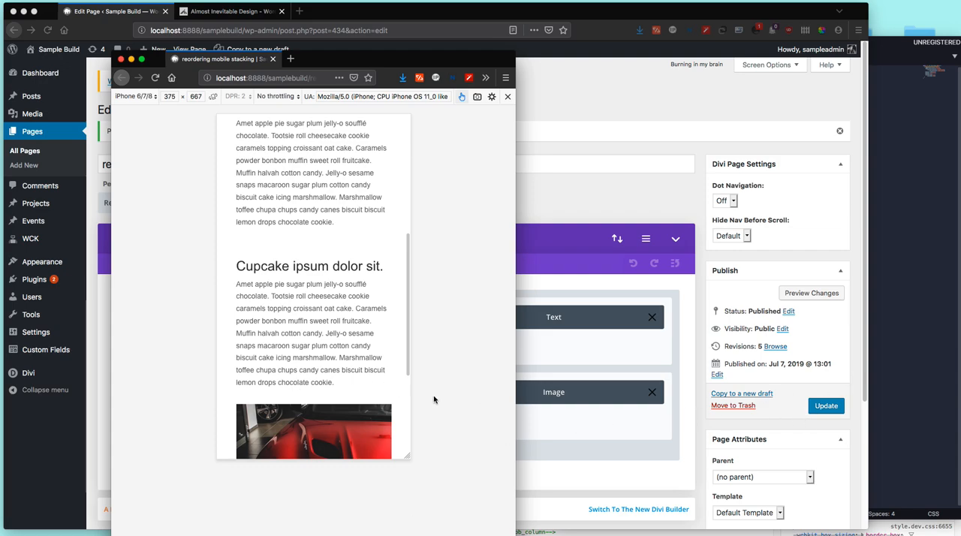
left_click(933, 424)
left_click(604, 57)
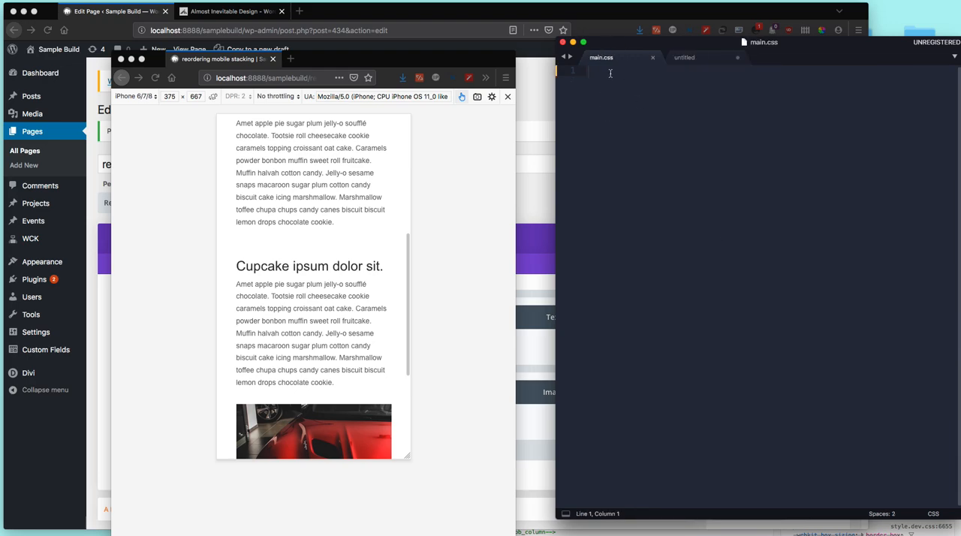
left_click(689, 58)
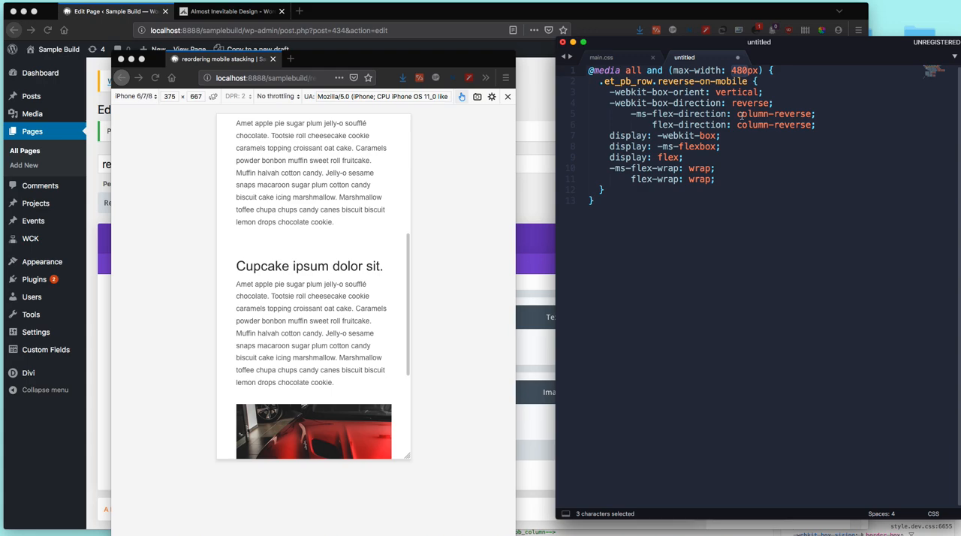
Step: Highlight all the flexbox declarations inside the .et_pb_row.reverse-on-mobile rule
left_click_drag(741, 113, 774, 105)
left_click(818, 133)
left_click_drag(611, 93, 755, 178)
left_click(779, 188)
left_click_drag(719, 180, 609, 97)
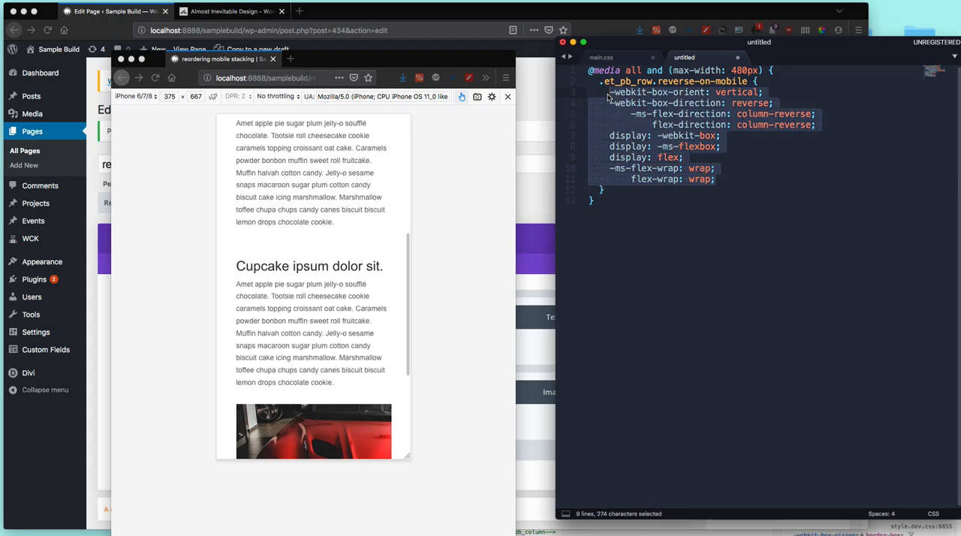
Step: Show the Almost Inevitable website, return to the untitled CSS file, and highlight the ms vendor prefix before flex-direction
left_click(229, 11)
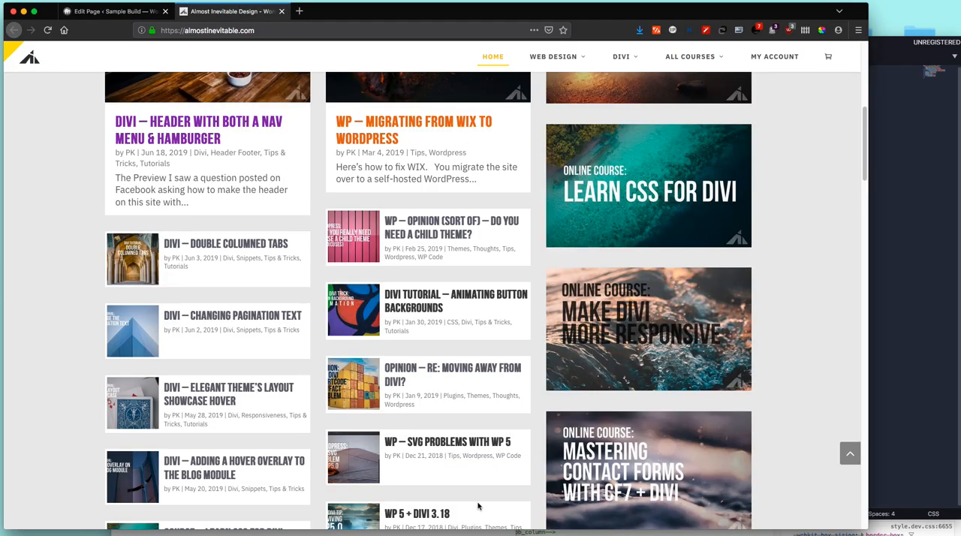
left_click(481, 533)
left_click(917, 327)
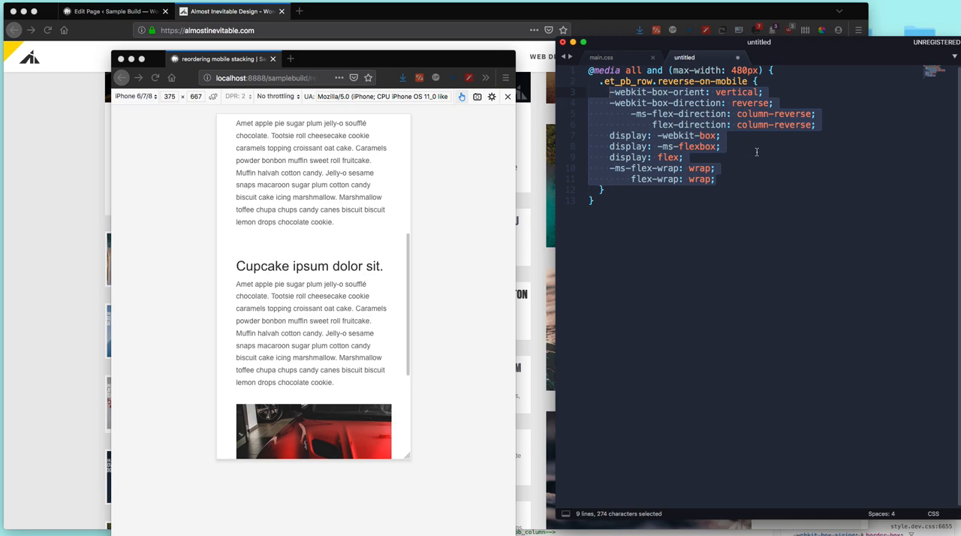
left_click(756, 152)
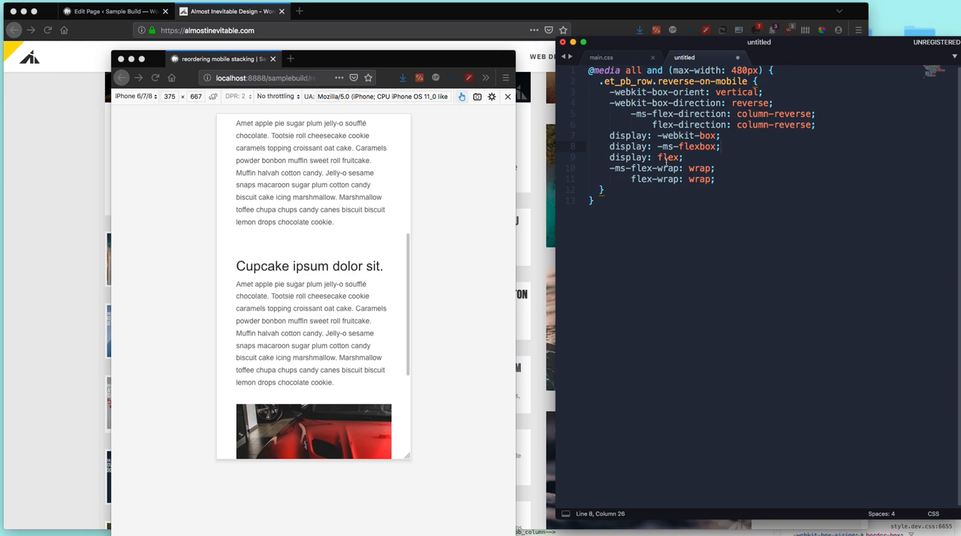
double_click(639, 113)
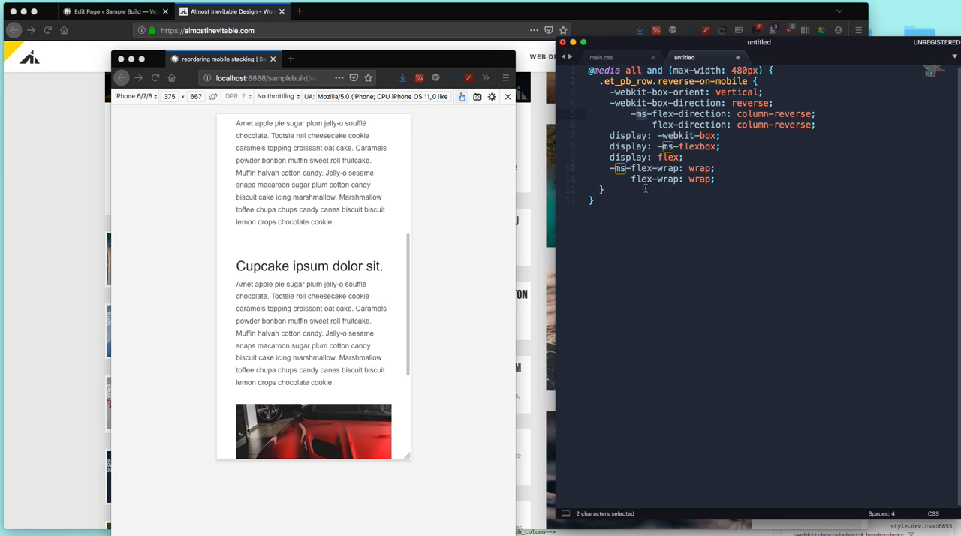
Step: Copy the entire media query from the untitled CSS file into the child theme's main.css and save it
key("super+a")
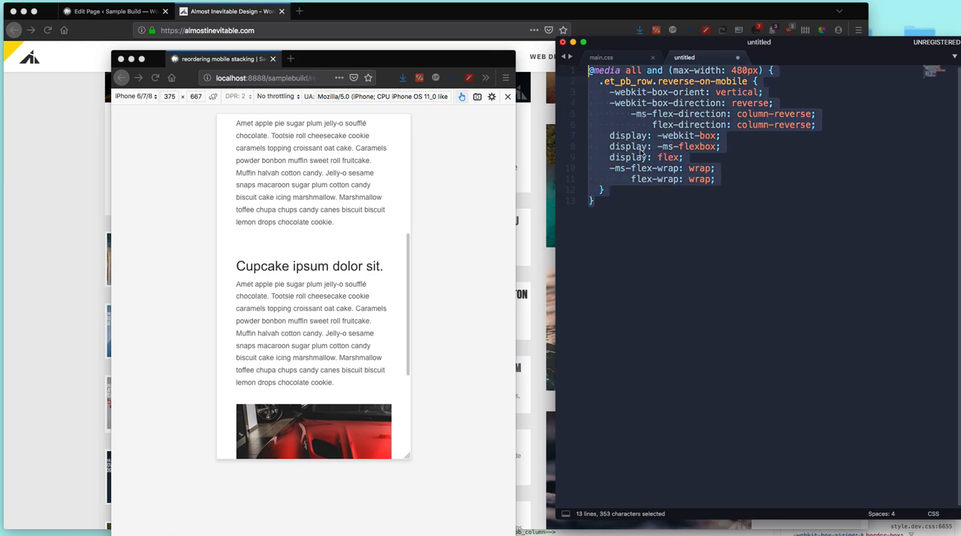
key("super+c")
key("Right")
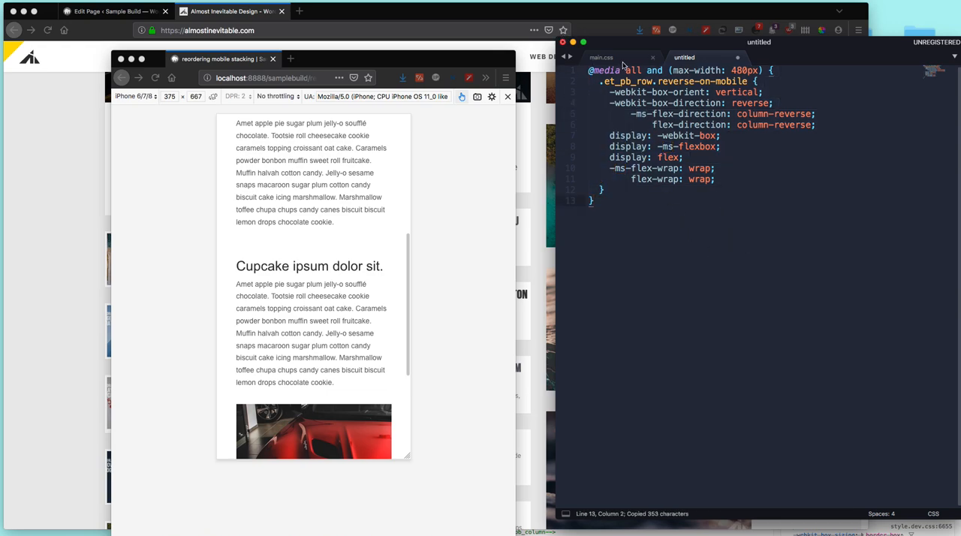
key("super+alt+Left")
key("super+v")
key("super+v")
key("super+z")
key("super+z")
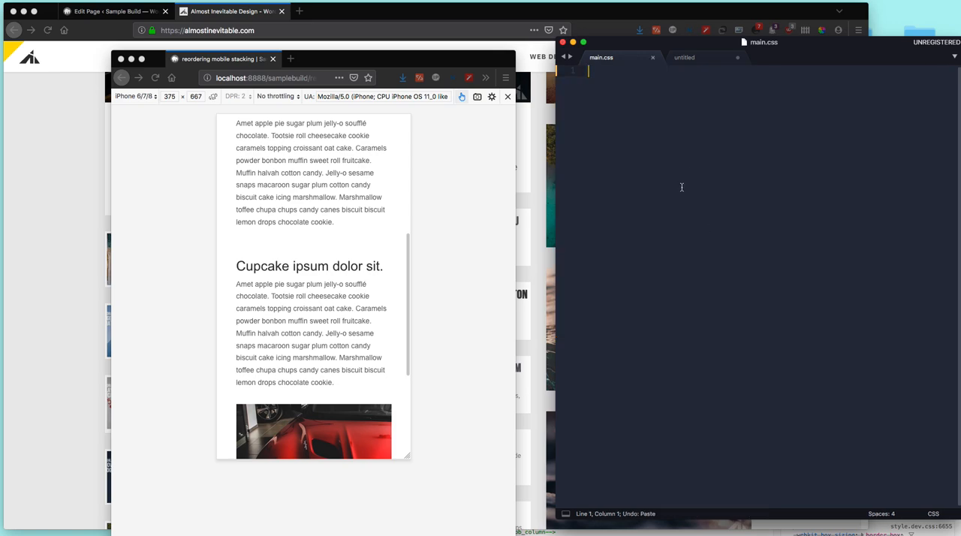
key("super+v")
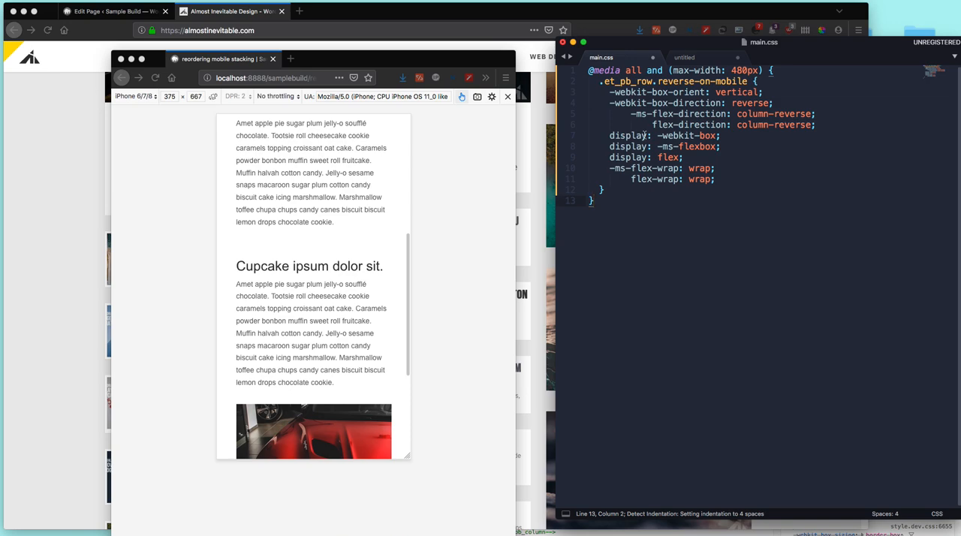
key("super+s")
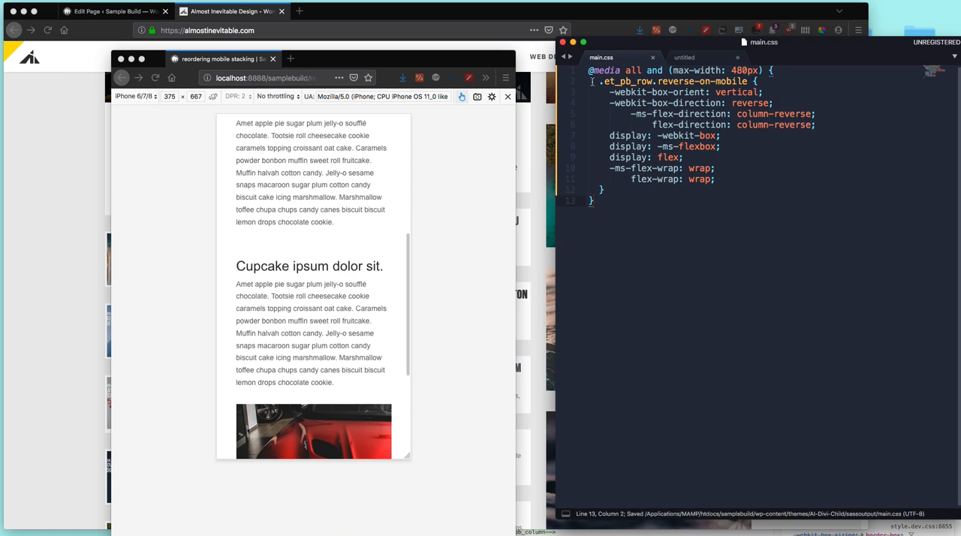
Step: Open the Divi Theme Options in a separate tab, look for the custom CSS area, and close the tab
left_click(136, 8)
mouse_move(38, 374)
left_click(114, 377, "super")
left_click(232, 11)
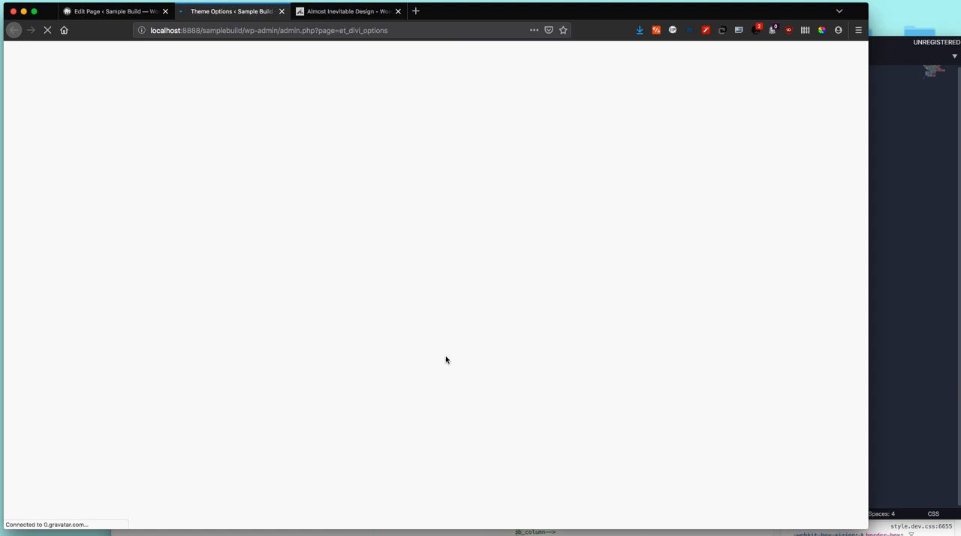
scroll(447, 360, "down", 4)
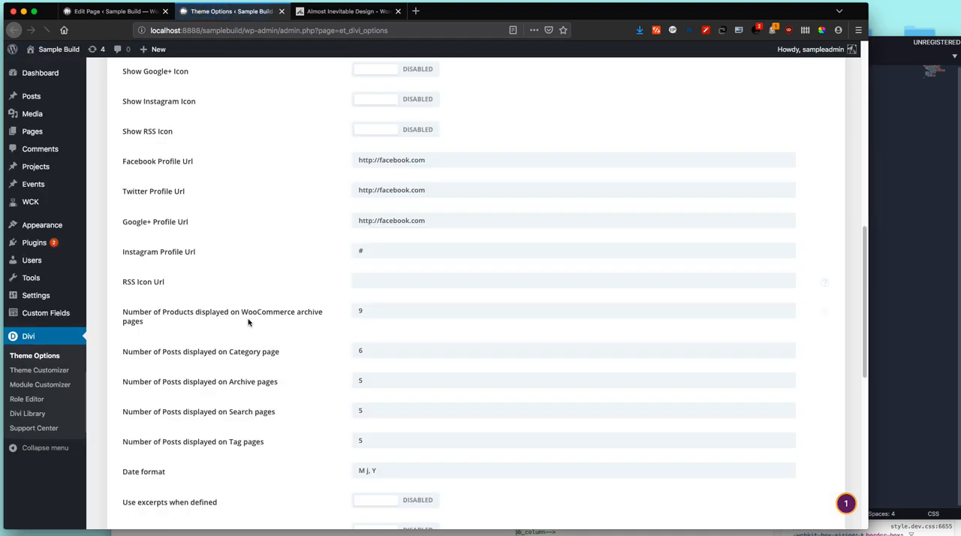
scroll(255, 368, "down", 4)
scroll(254, 368, "down", 2)
left_click(504, 336)
key("super+w")
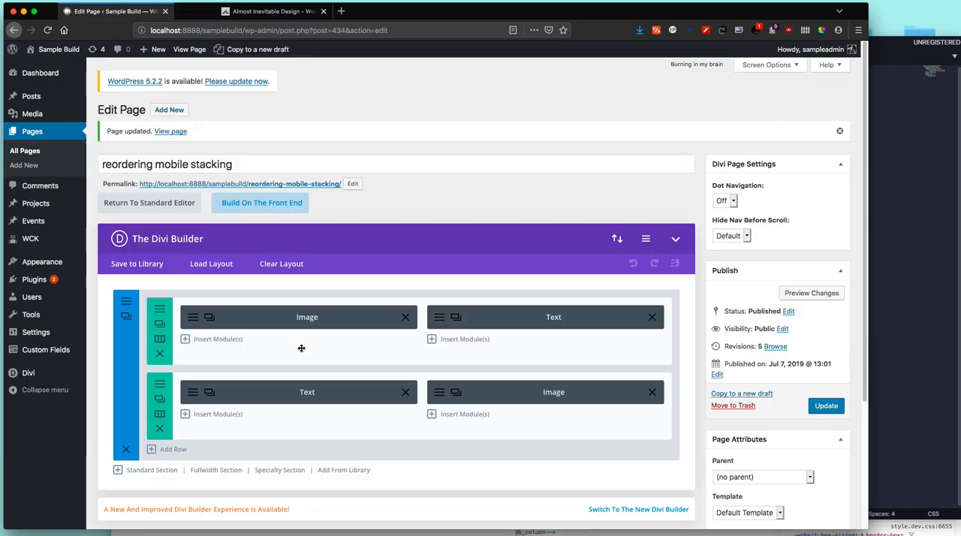
Step: Show the Custom CSS box in the page's Divi Builder Settings, close it, and bring the mobile preview and code editor forward
left_click(646, 238)
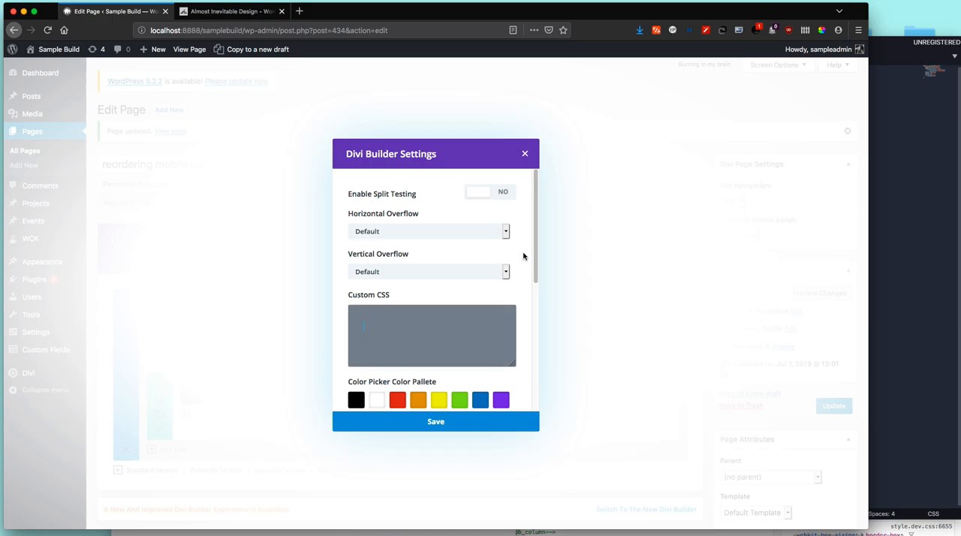
left_click(525, 154)
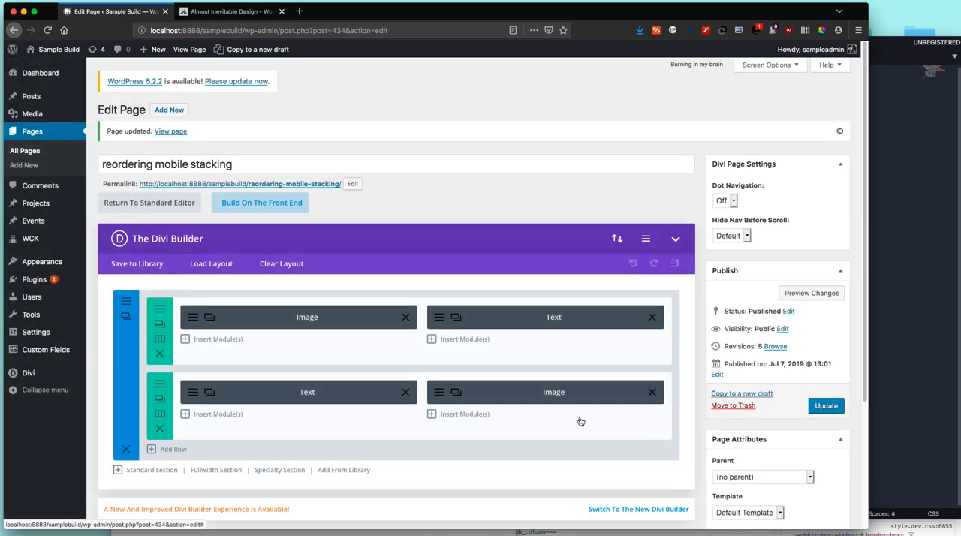
left_click(484, 533)
left_click(899, 392)
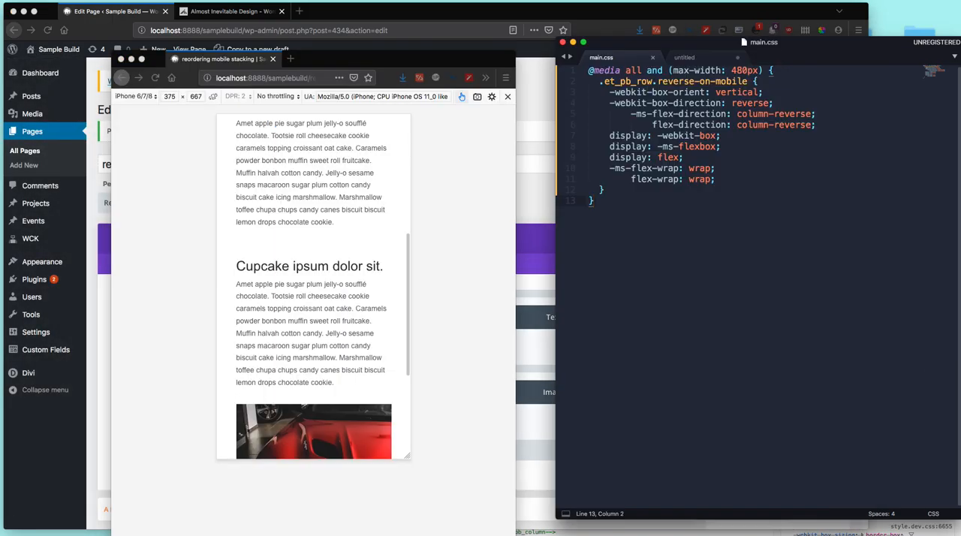
Step: Show main.css in the AI-Divi-Child theme's sassoutput folder in Finder, and return to the code editor
left_click(826, 535)
left_click_drag(586, 101, 481, 97)
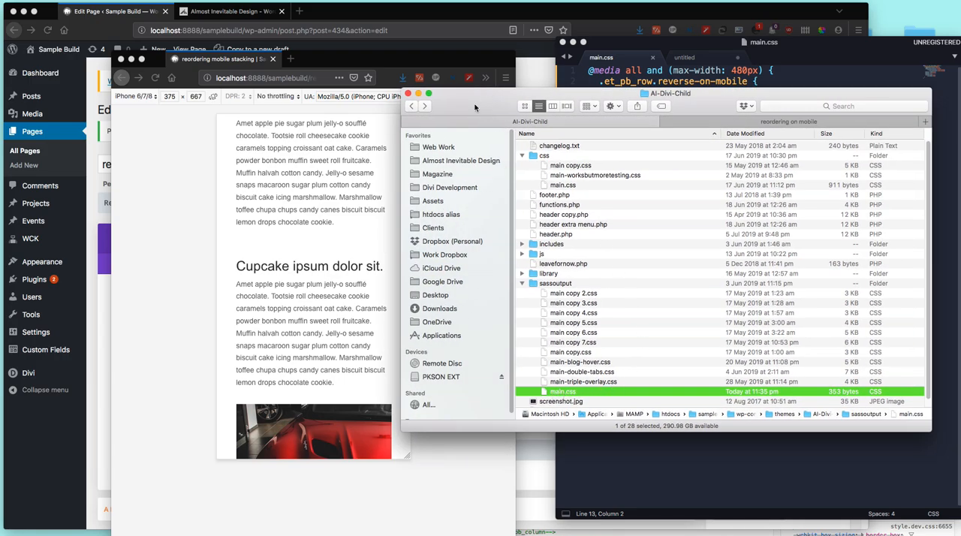
left_click_drag(474, 106, 959, 112)
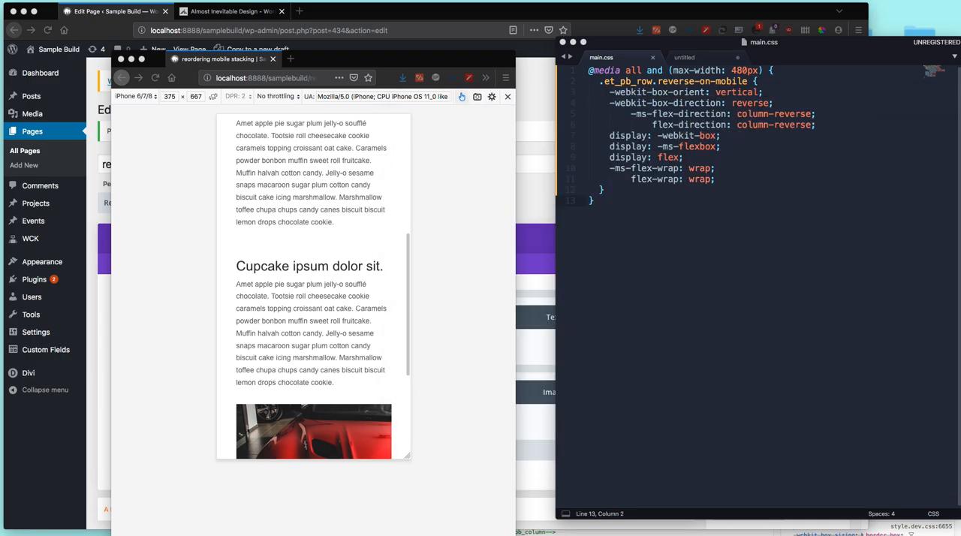
left_click(674, 282)
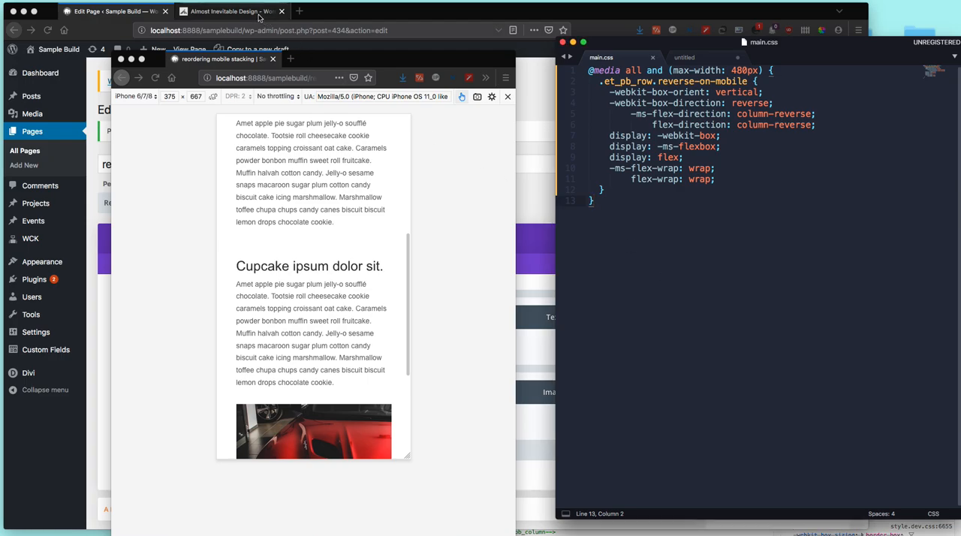
Step: Point out the free Divi child theme entry on the Almost Inevitable website, and return to the page editor
left_click(233, 11)
scroll(739, 180, "up", 5)
mouse_move(620, 57)
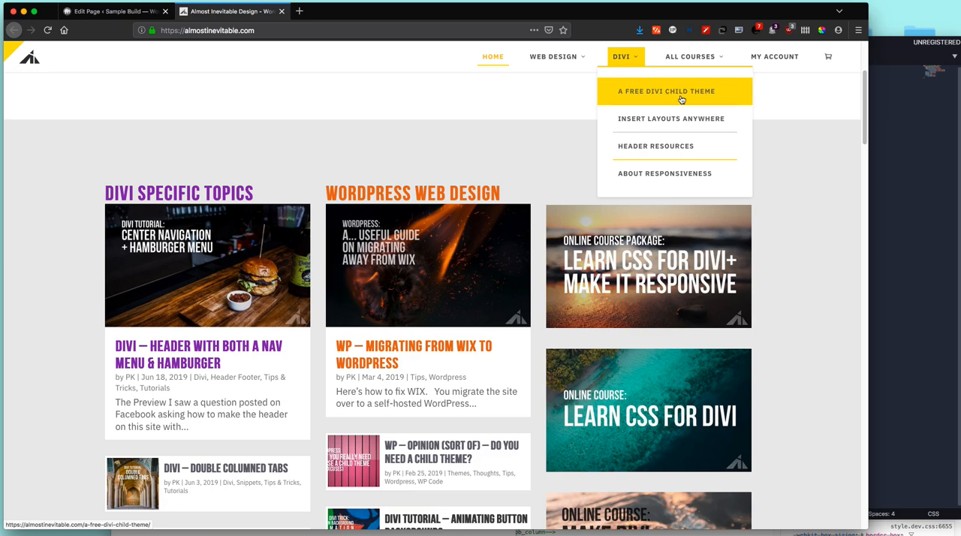
left_click(116, 11)
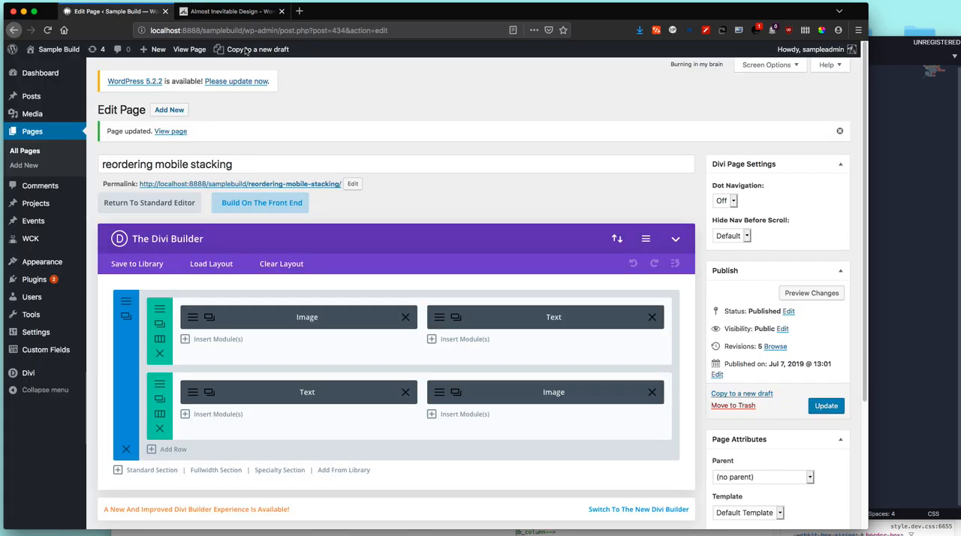
Step: Select all the code in main.css, save the file, and return to the page editor
left_click(880, 180)
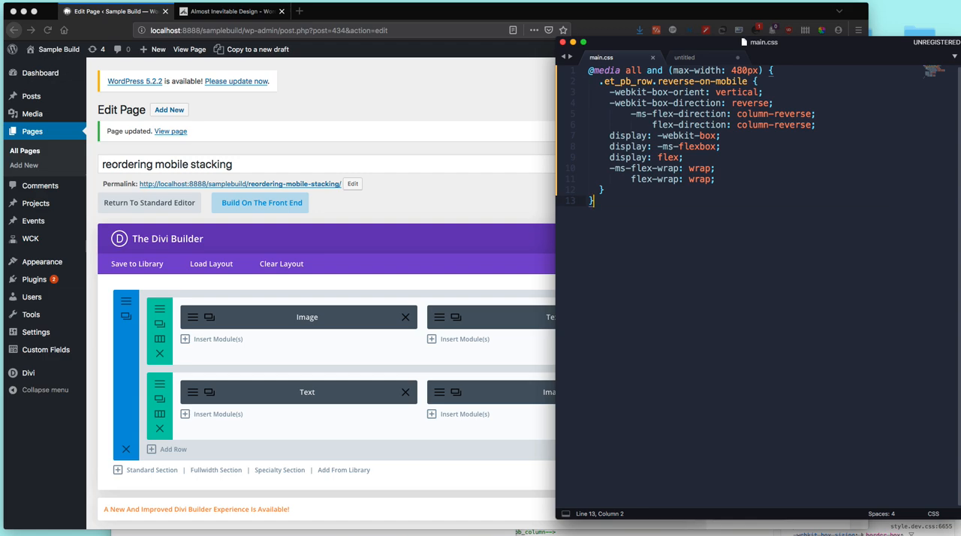
key("super+a")
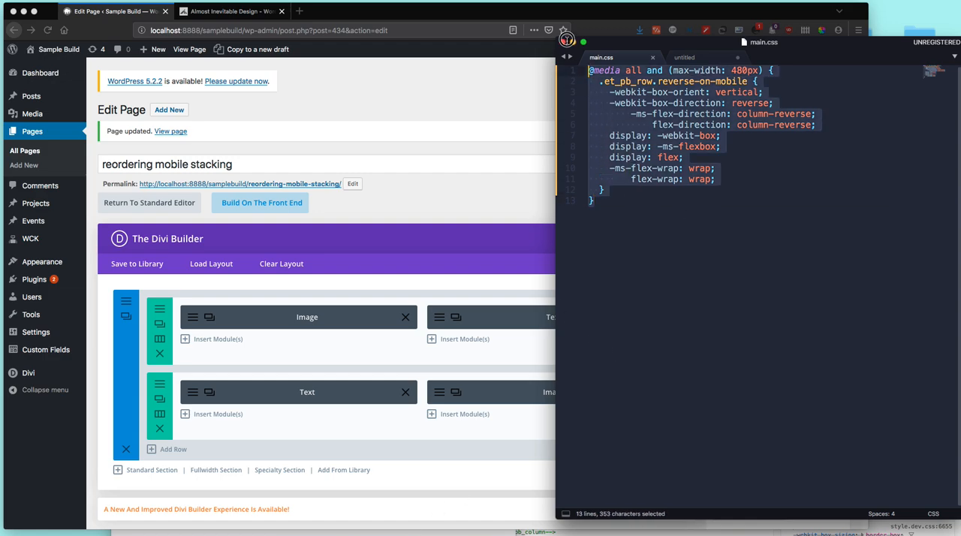
left_click(482, 189)
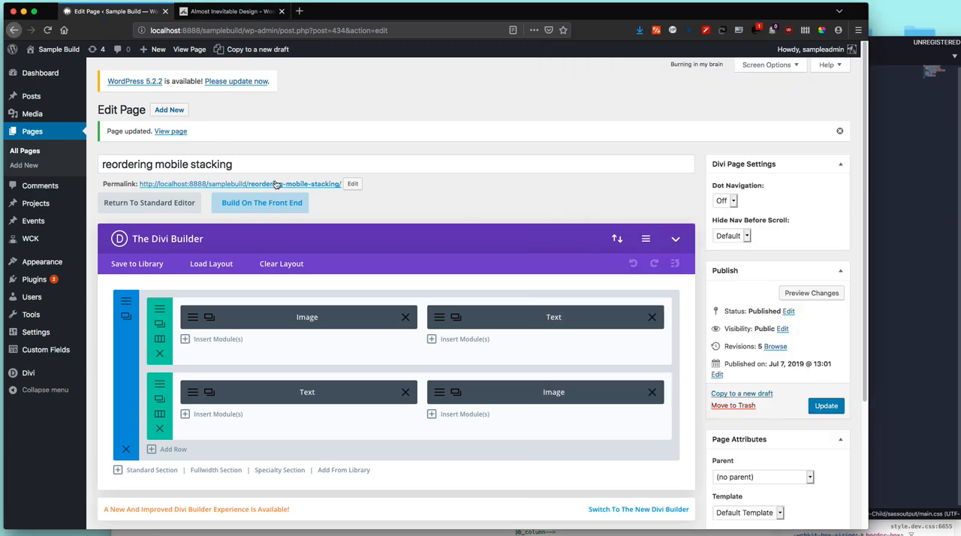
Step: Reload the iPhone mobile preview and check the order of image and text in both rows
left_click(355, 532)
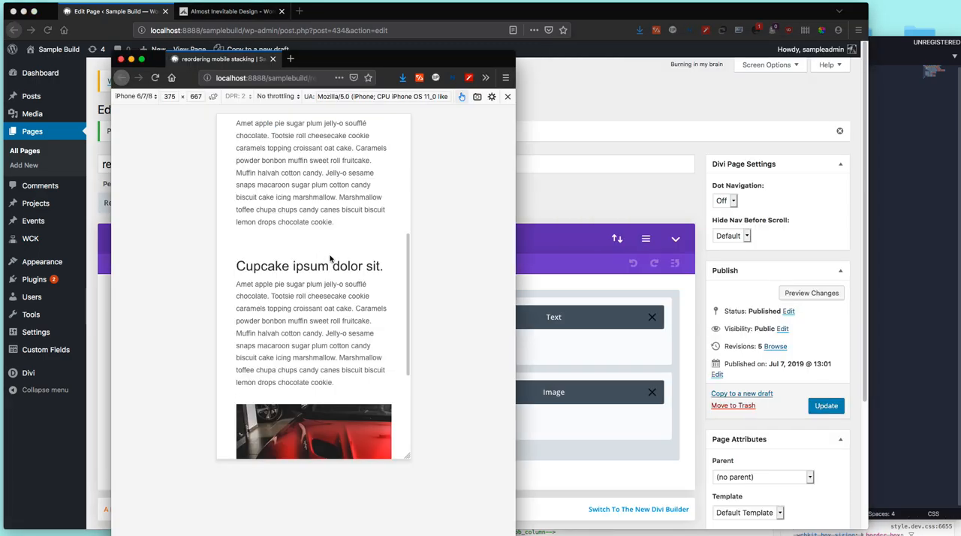
key("super+r")
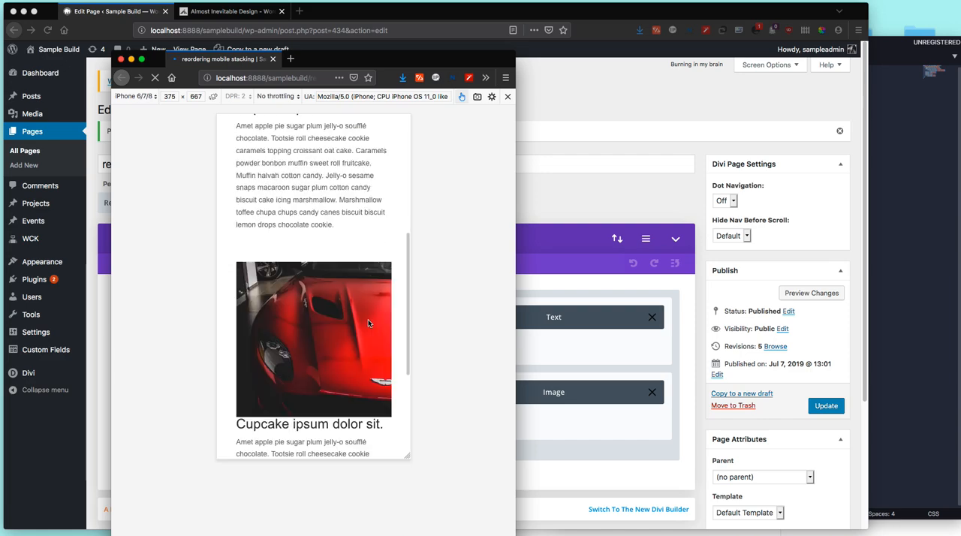
scroll(367, 313, "up", 4)
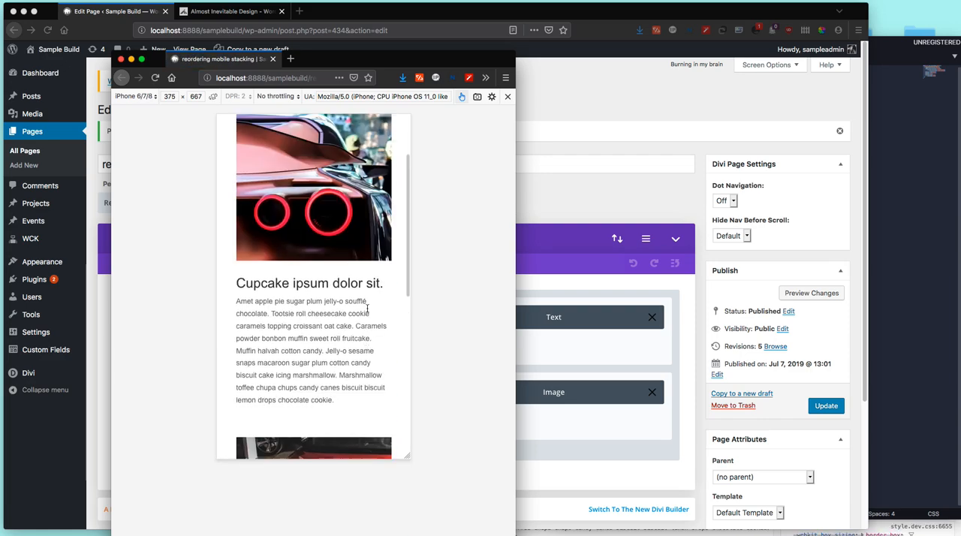
scroll(307, 328, "down", 10)
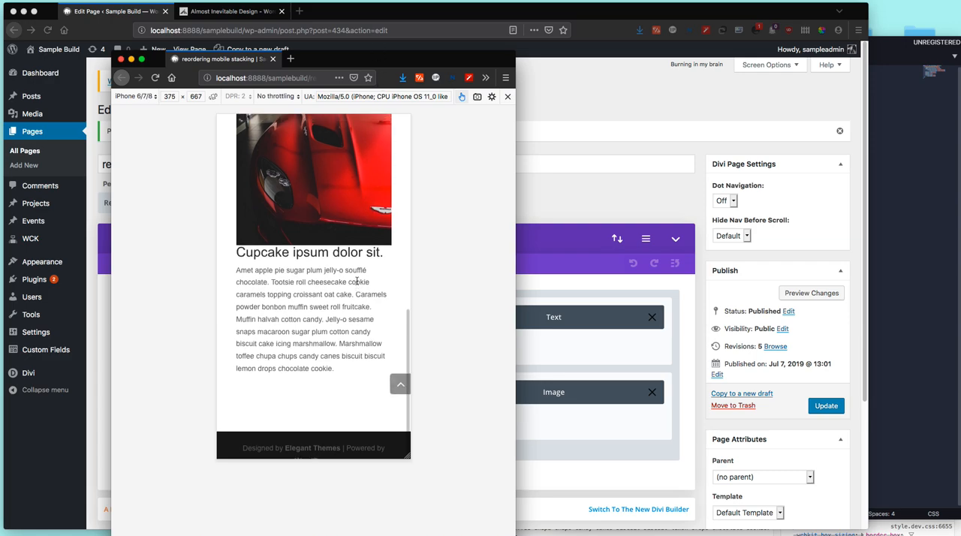
scroll(358, 280, "up", 7)
scroll(357, 281, "up", 2)
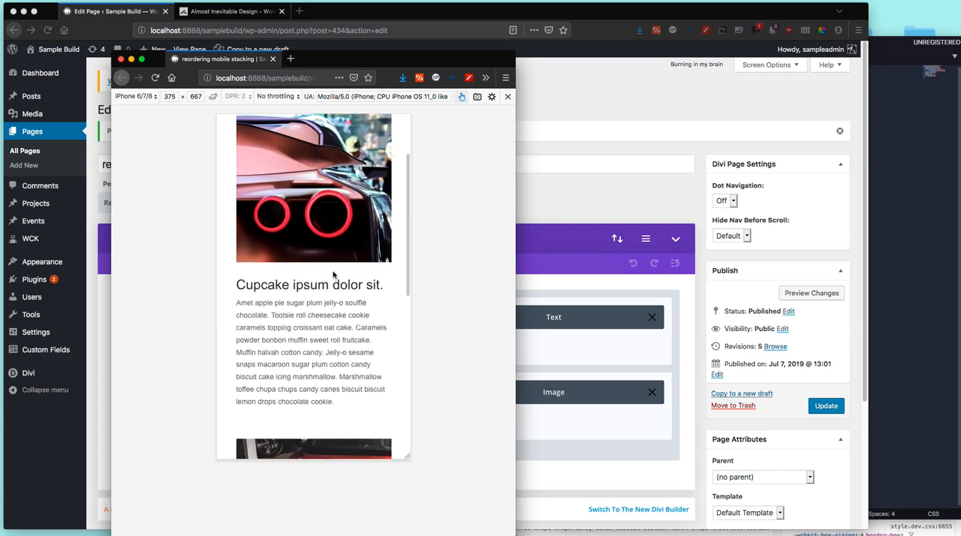
Step: Inspect the first row's car image in the developer tools and select the column div that contains it
key("super+alt+i")
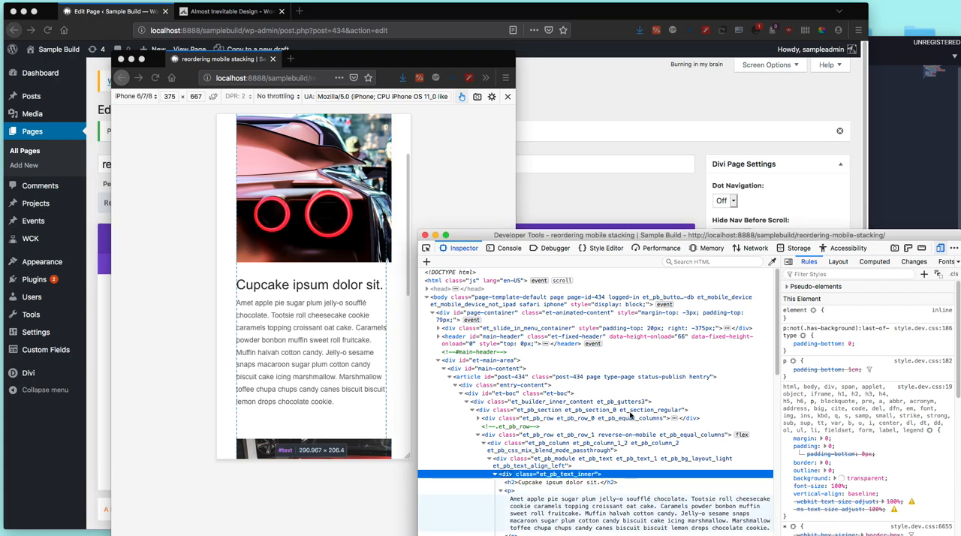
right_click(324, 225)
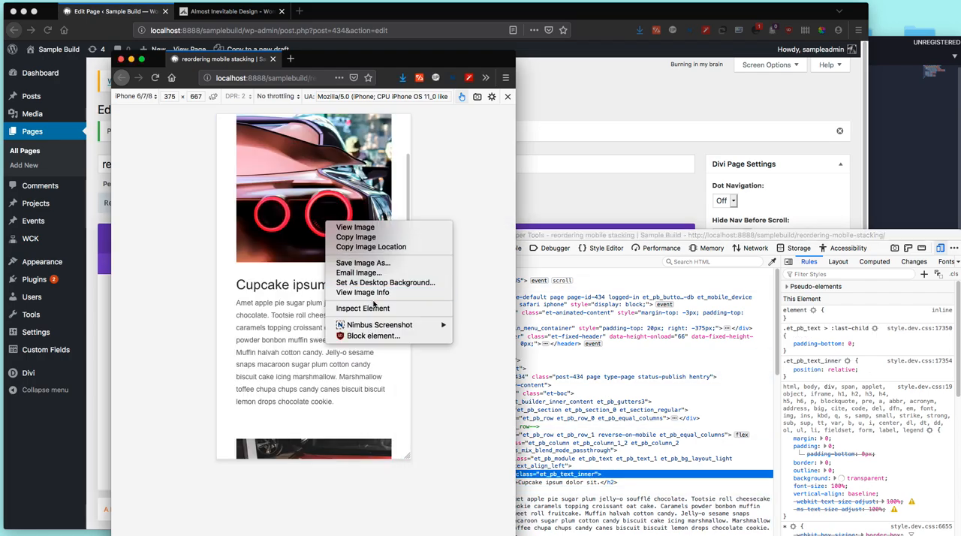
left_click(374, 308)
left_click_drag(549, 231, 553, 206)
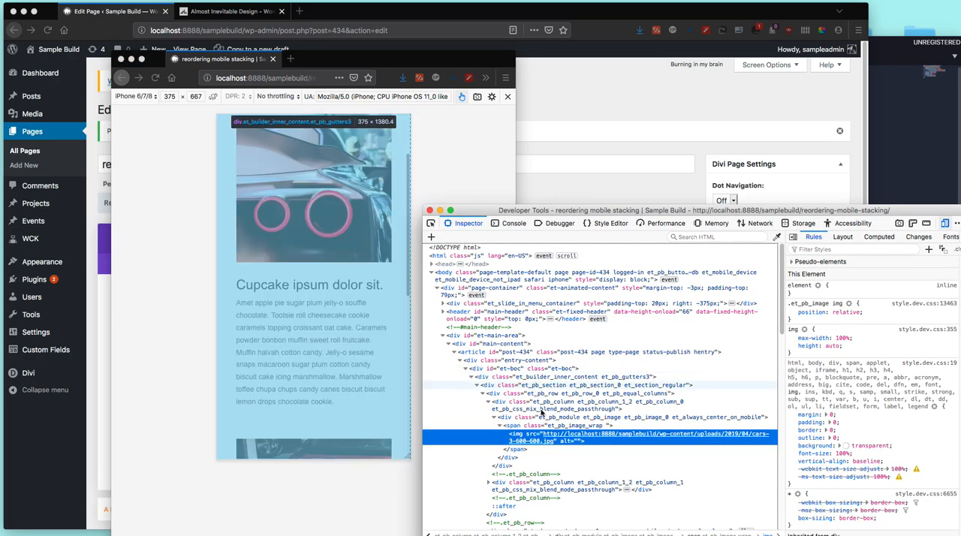
left_click(545, 405)
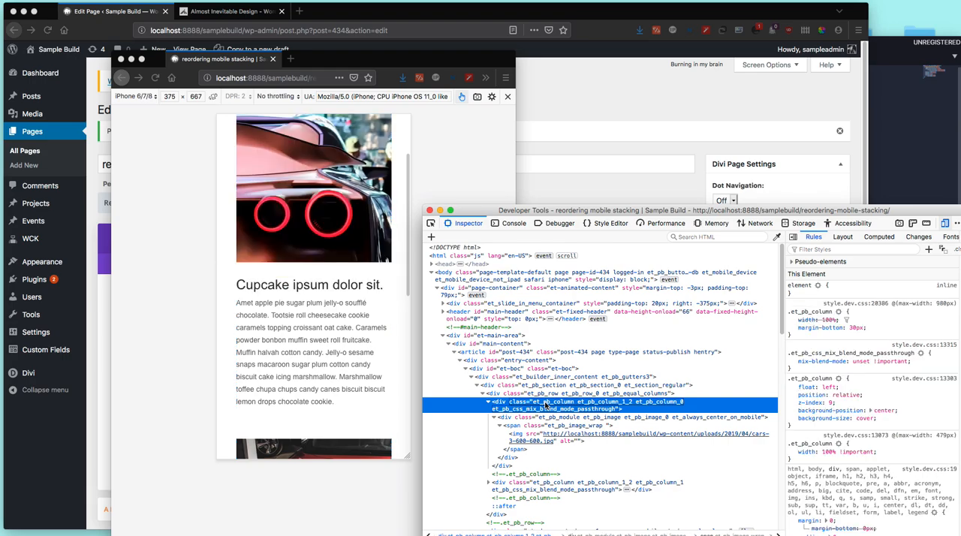
Step: Place the mobile preview beside the inspector, collapse the first row's image column, and select its text column
left_click_drag(422, 62, 343, 64)
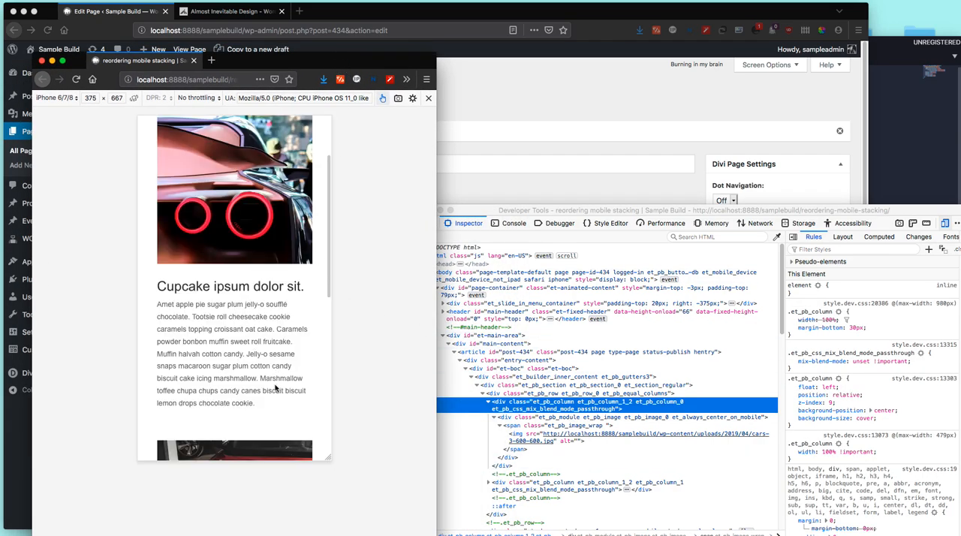
left_click(488, 402)
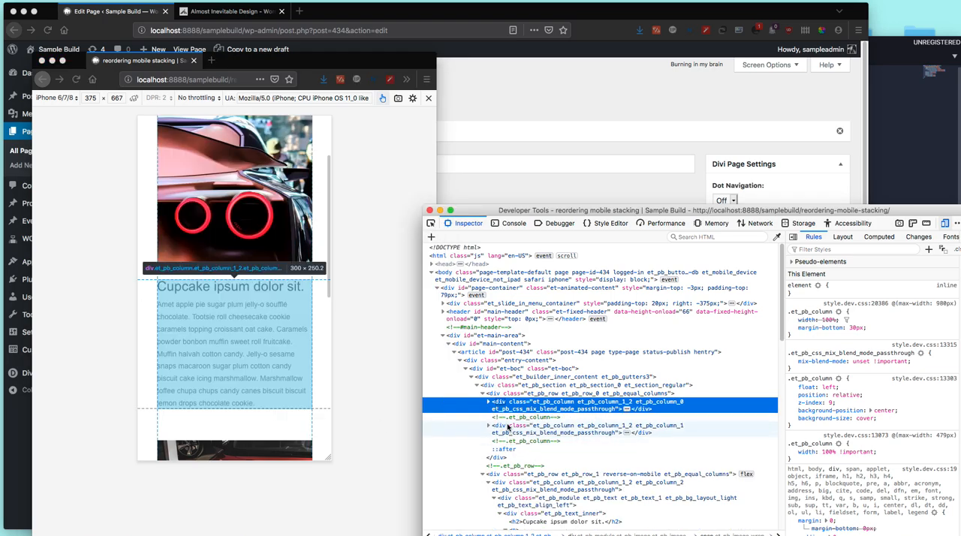
left_click(507, 426)
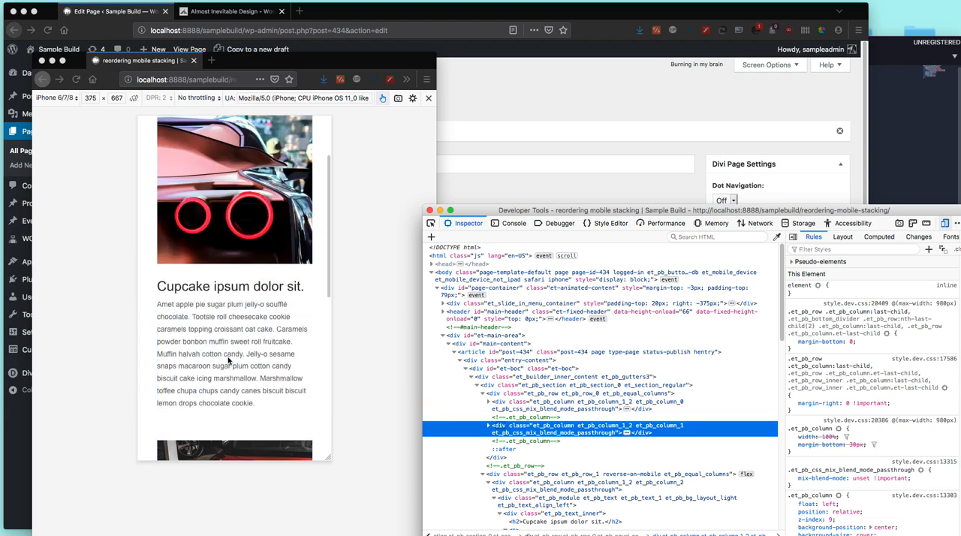
Step: Inspect the second row's red car image in the mobile preview, then select its column div and collapse it
scroll(251, 330, "down", 5)
right_click(243, 284)
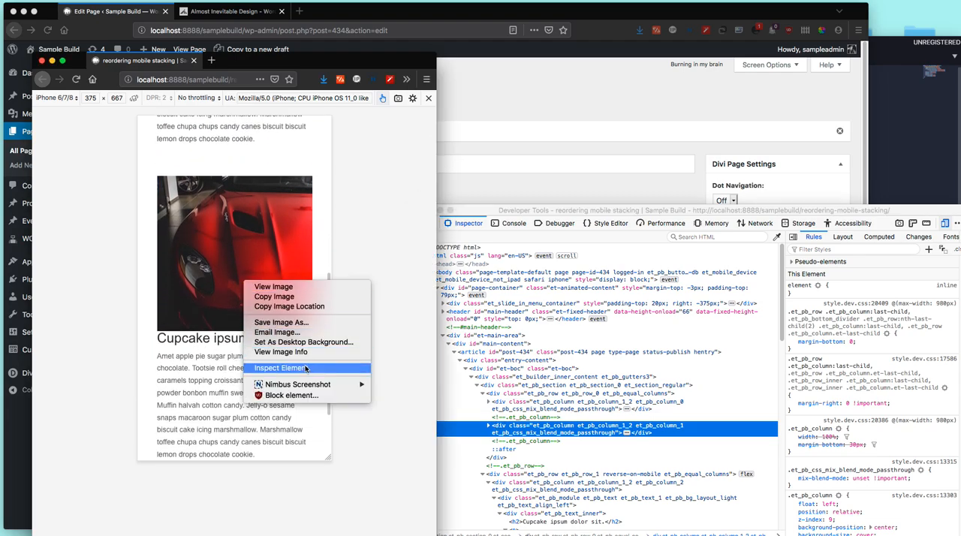
left_click(300, 366)
left_click(508, 354)
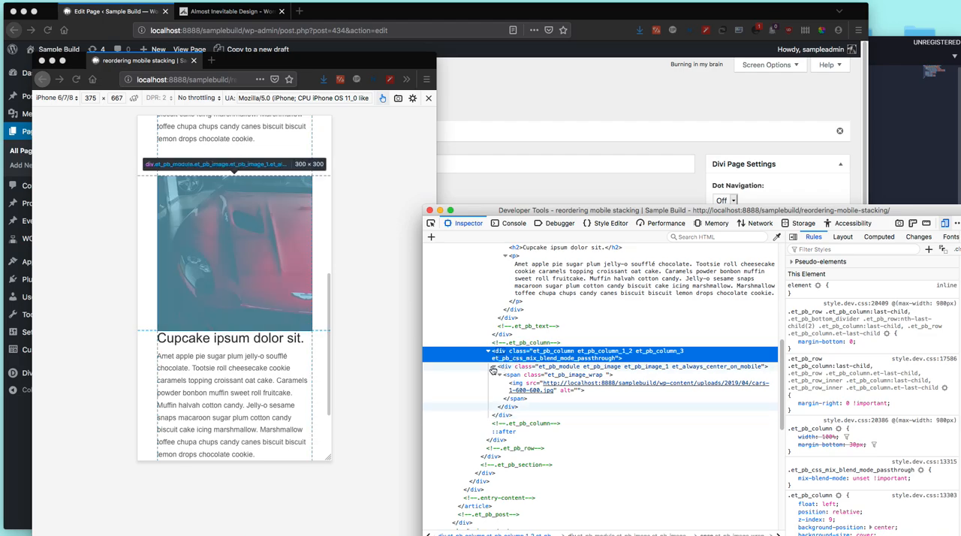
left_click(493, 367)
left_click(489, 352)
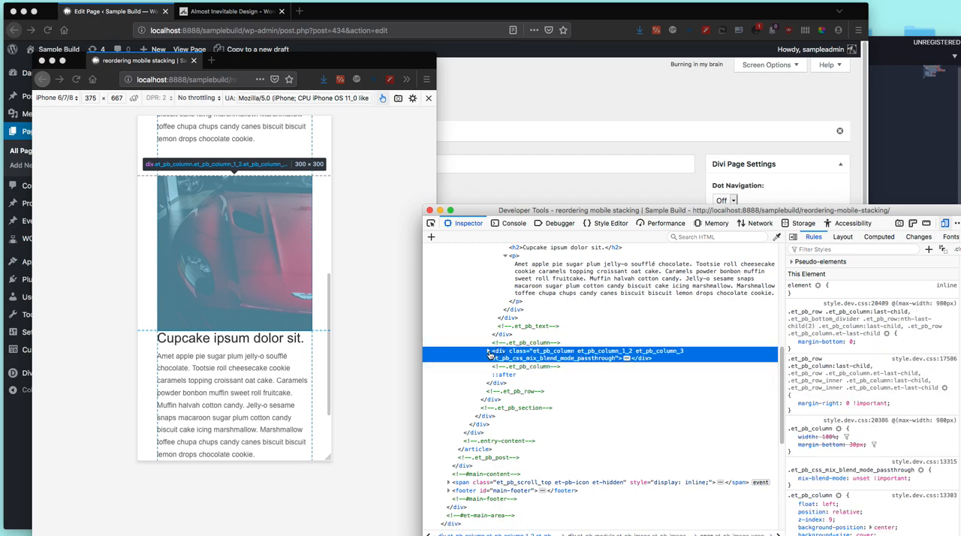
Step: Collapse the second row's text column in the markup and select that column's div inside the reverse-on-mobile row
scroll(490, 337, "up", 3)
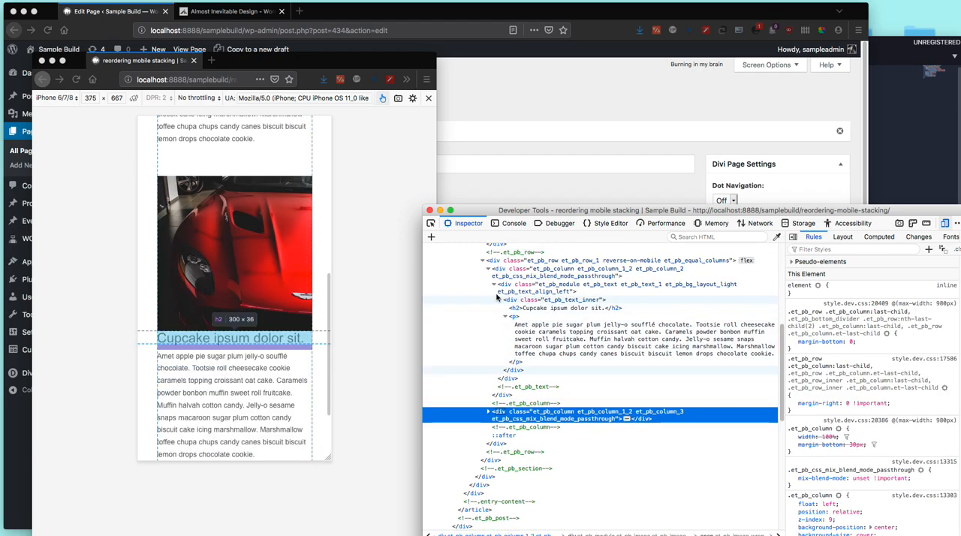
left_click(485, 269)
left_click(484, 261)
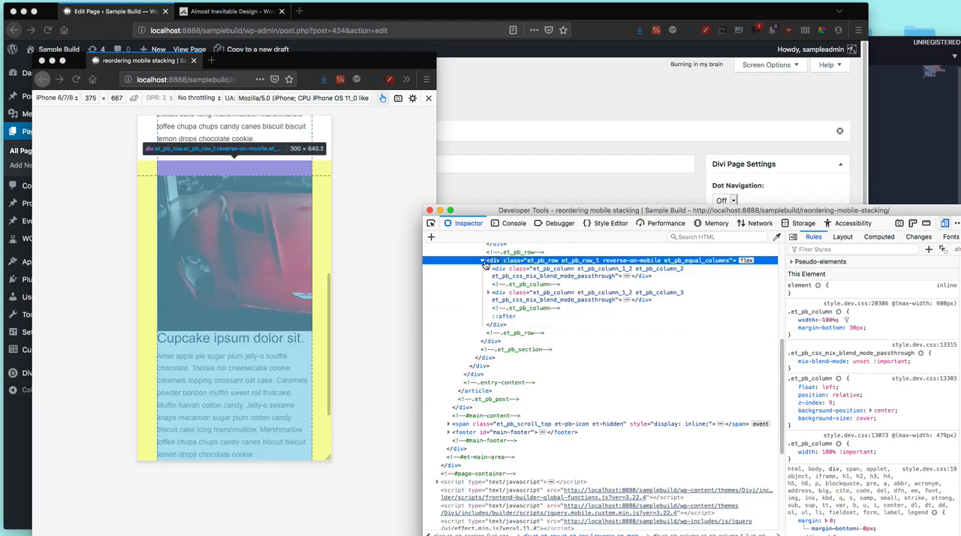
left_click(483, 260)
left_click(507, 270)
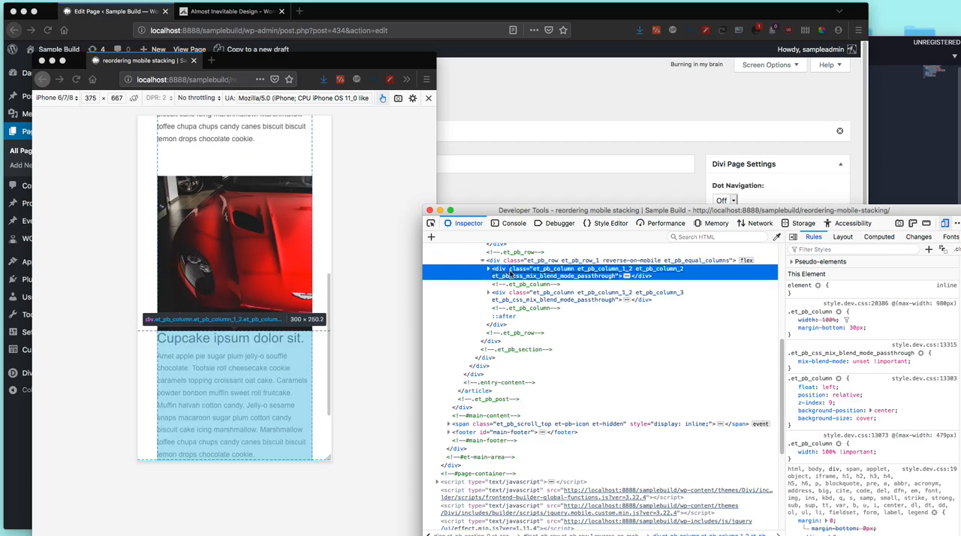
Step: Compare the second row's image and text columns by selecting each div and checking its area in the mobile preview
scroll(237, 340, "down", 2)
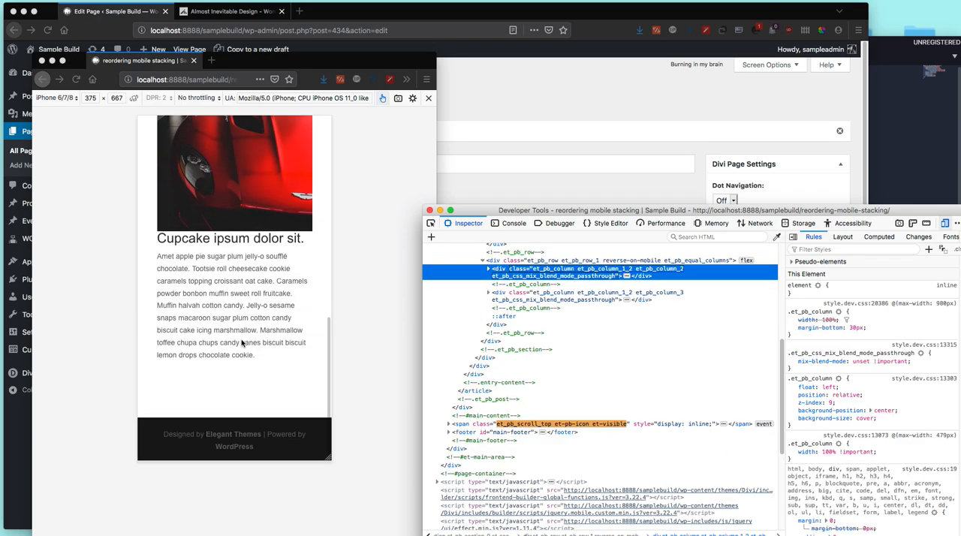
left_click(530, 299)
left_click(529, 275)
left_click(356, 299)
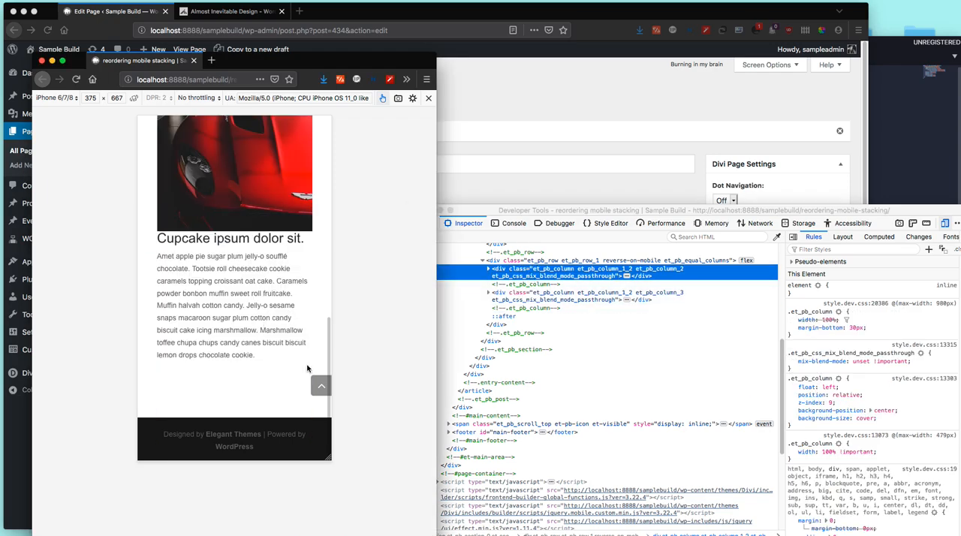
scroll(291, 351, "up", 2)
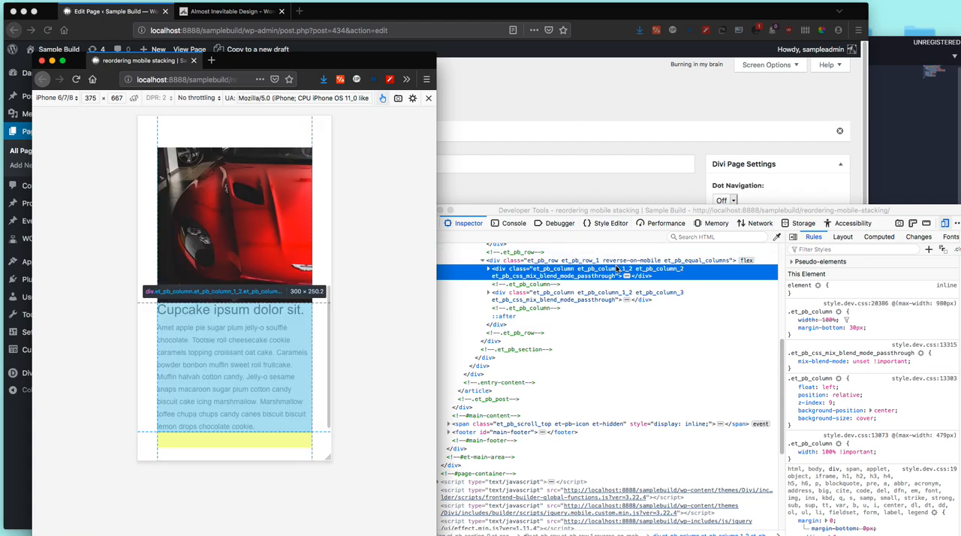
Step: Review the reverse-on-mobile rule in main.css and compare the margin-bottom rules of the second row's two columns
left_click(906, 143)
left_click(777, 190)
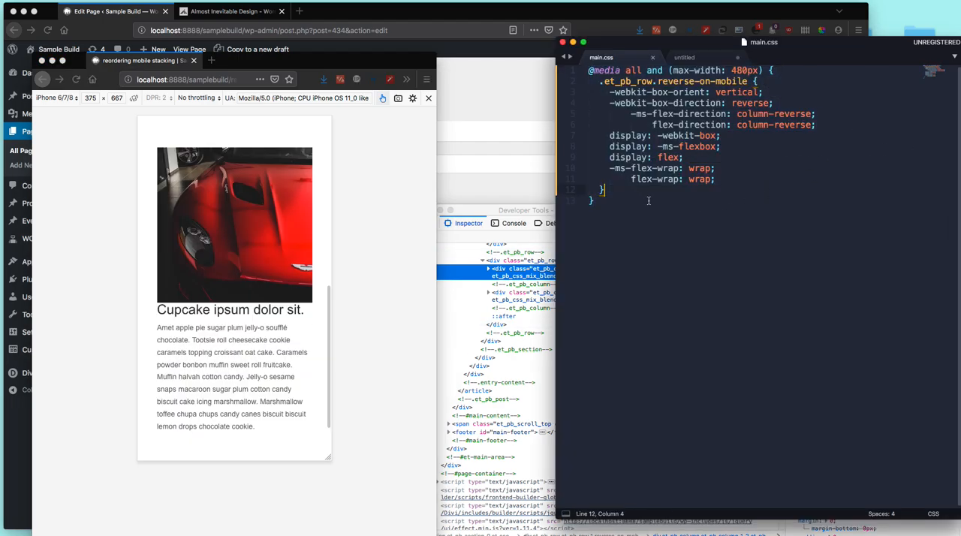
left_click(536, 211)
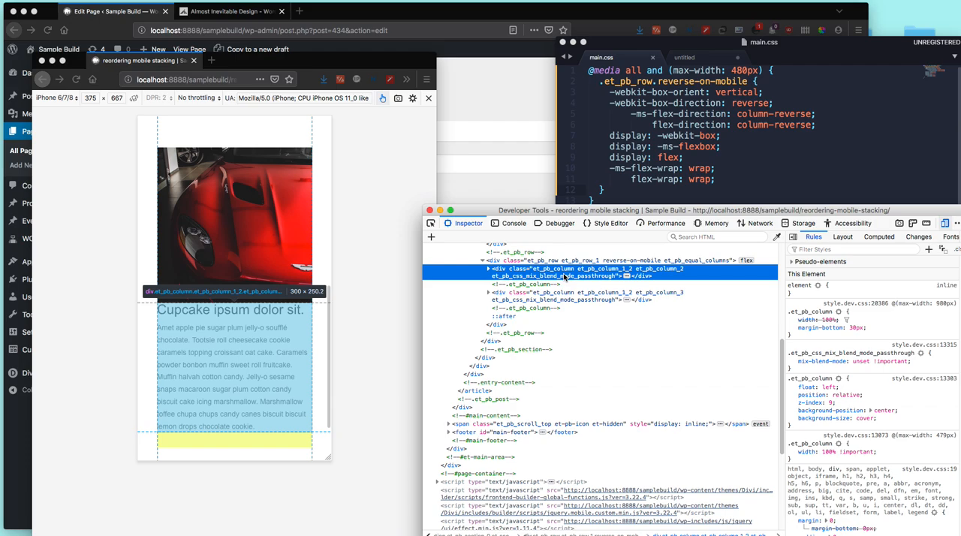
left_click(568, 301)
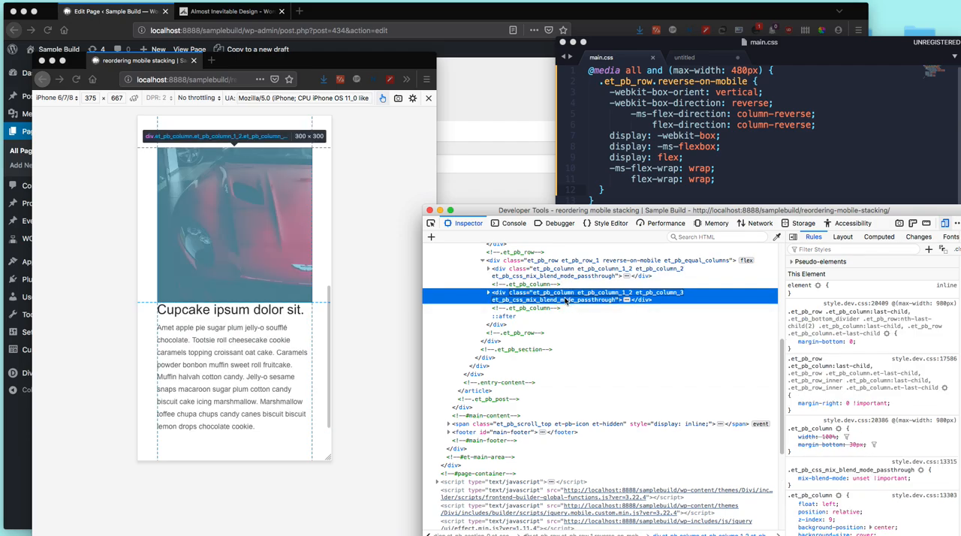
left_click(515, 275)
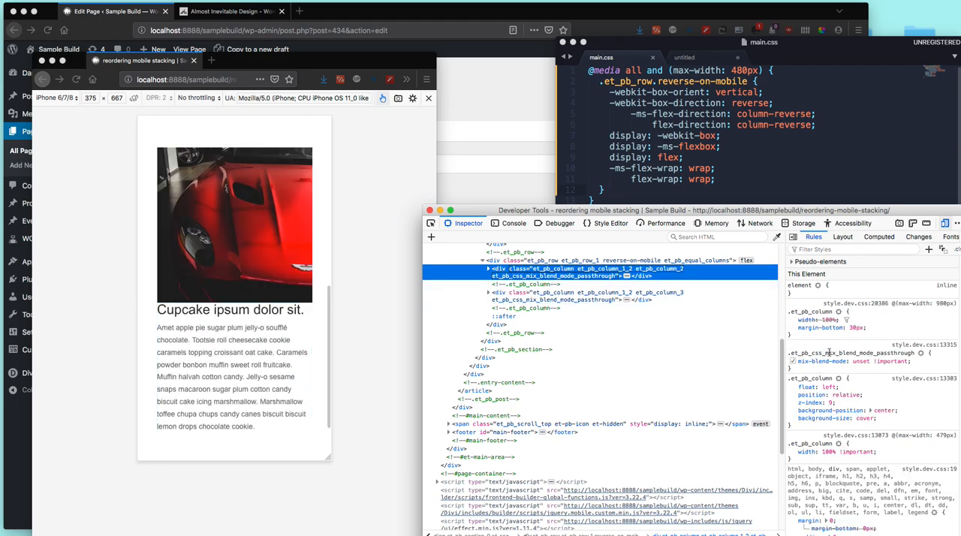
left_click(507, 294)
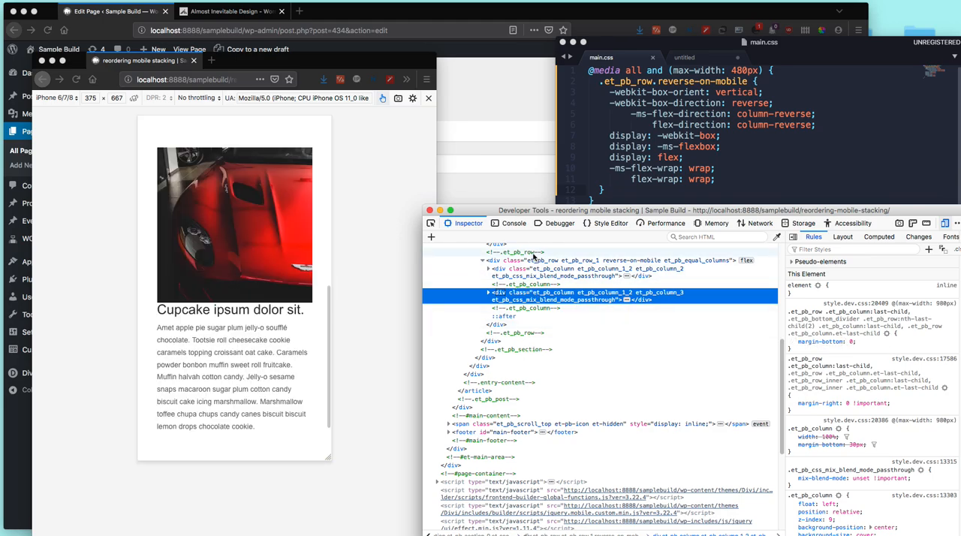
Step: Open the second row's design settings in the page editor and examine its margin and column padding options
left_click(485, 90)
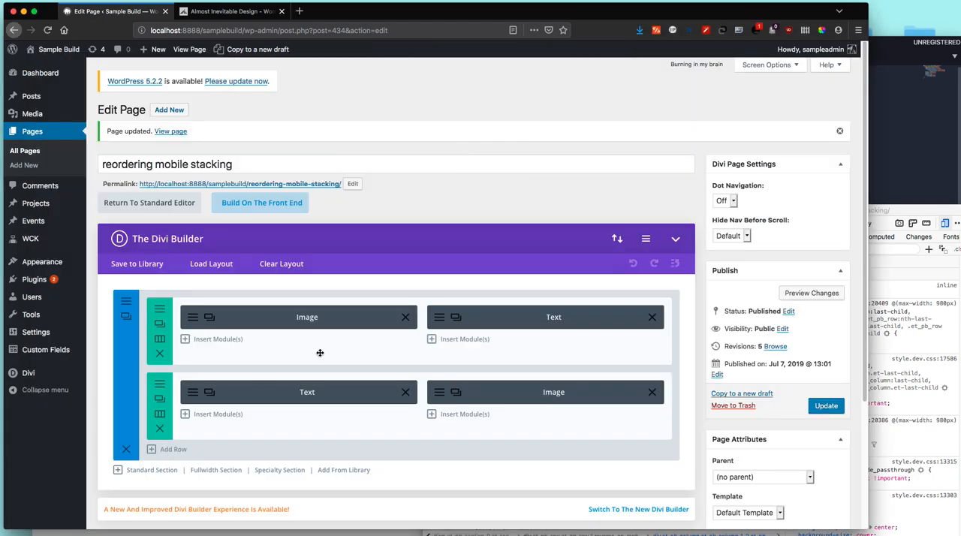
left_click(160, 390)
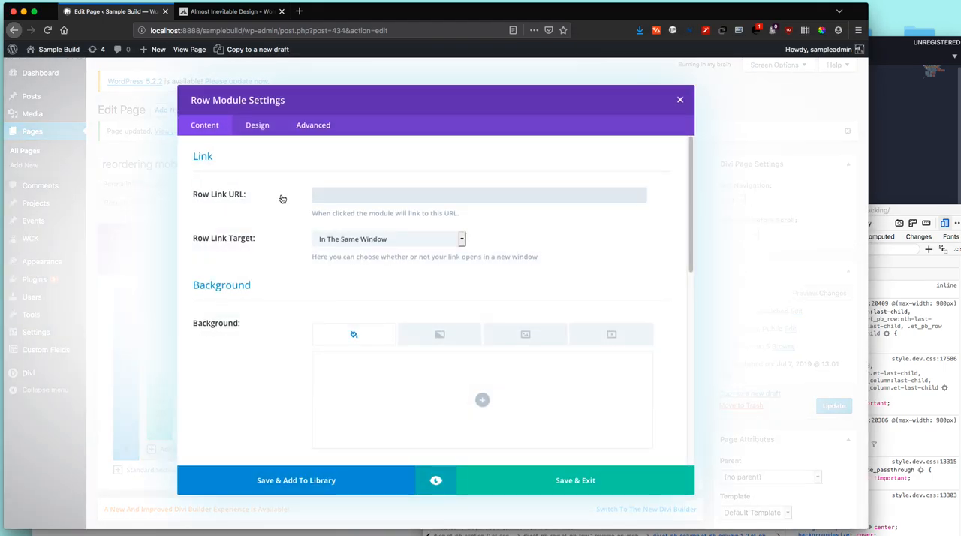
left_click(260, 129)
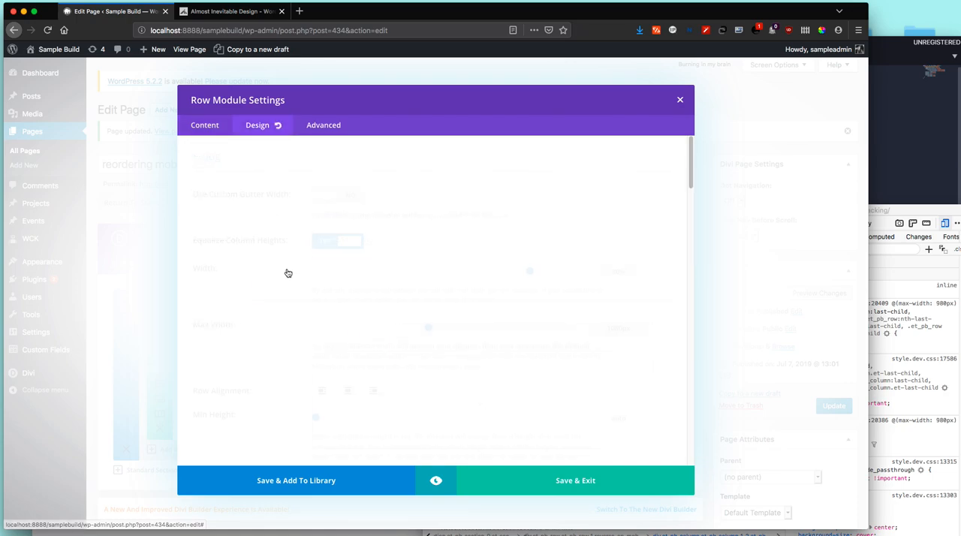
scroll(287, 272, "down", 10)
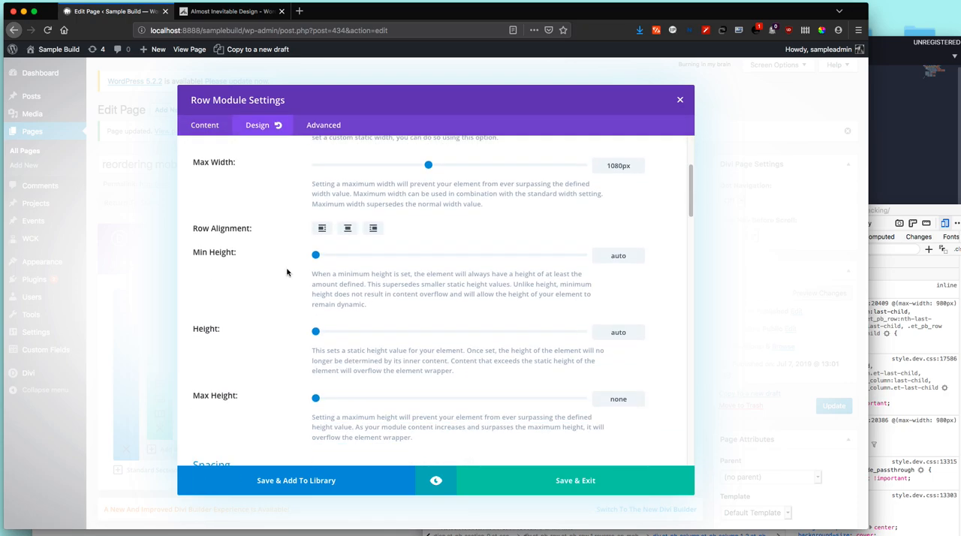
scroll(287, 272, "down", 2)
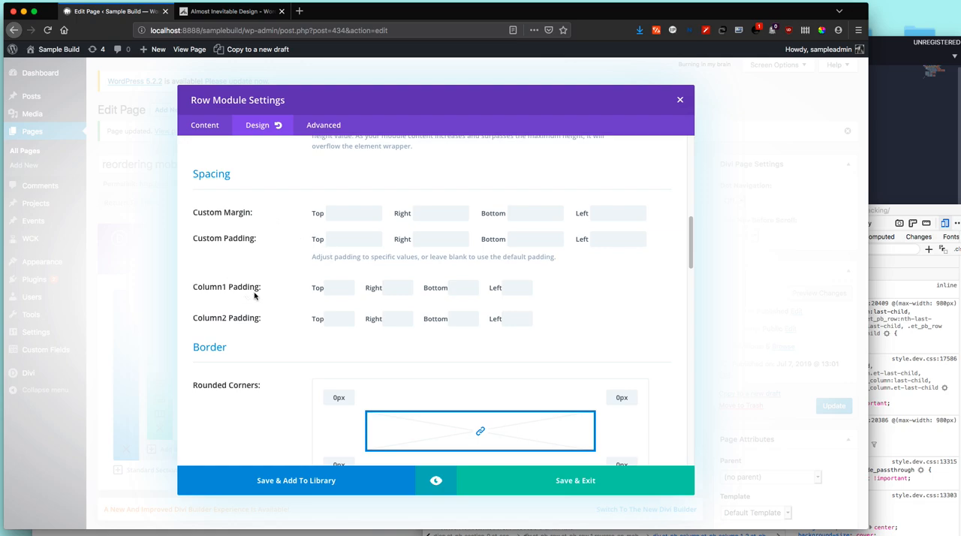
scroll(262, 330, "down", 10)
scroll(273, 333, "down", 5)
scroll(272, 334, "up", 15)
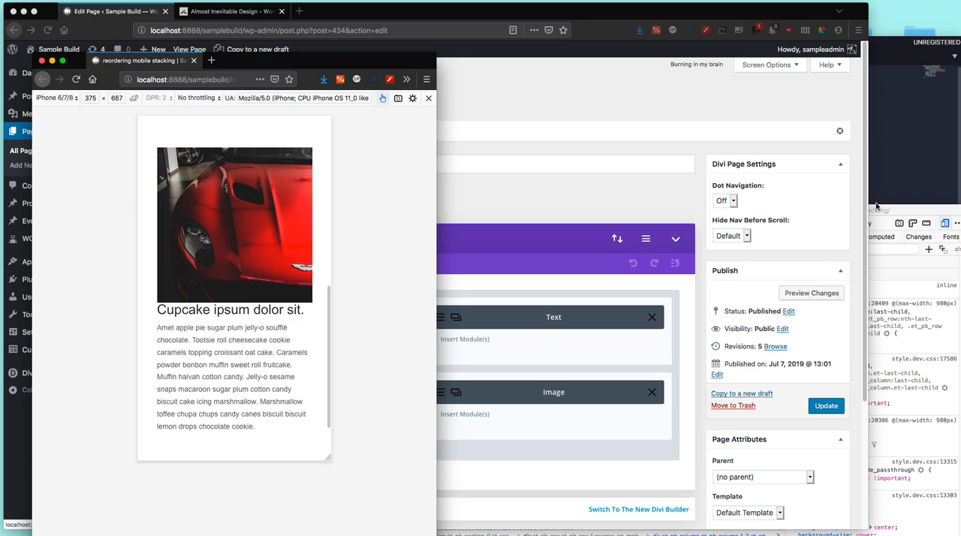
Step: Revisit the second row's image column in the inspector, then bring up main.css and select all its code
left_click(879, 207)
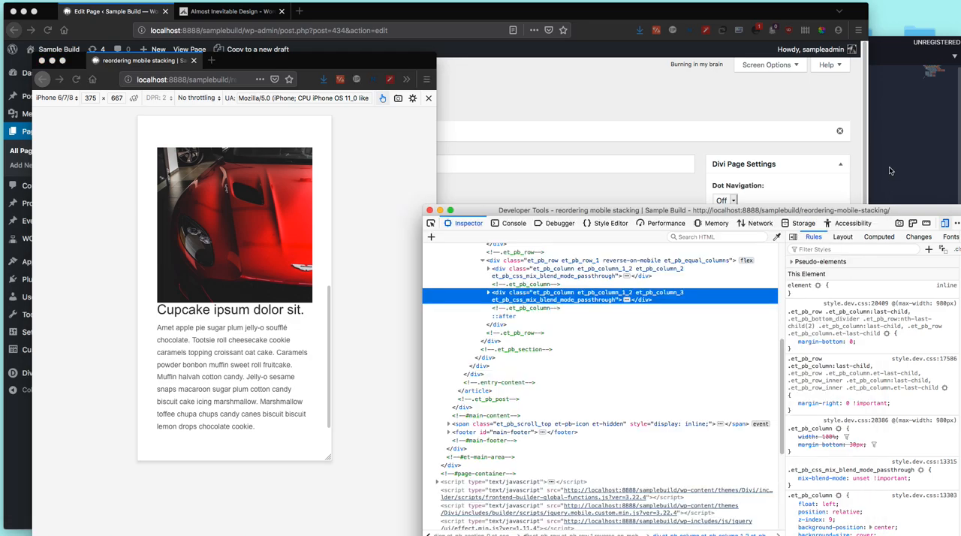
left_click(574, 298)
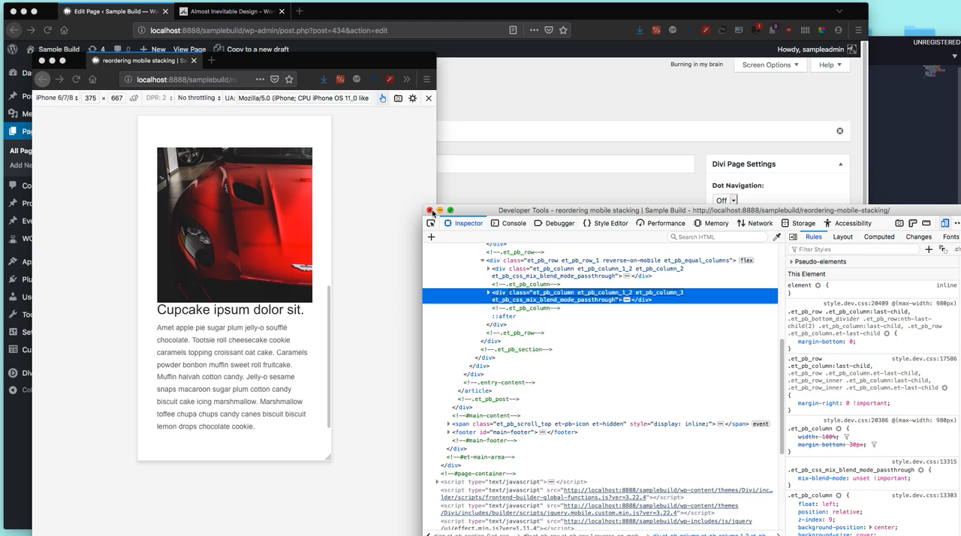
left_click(880, 142)
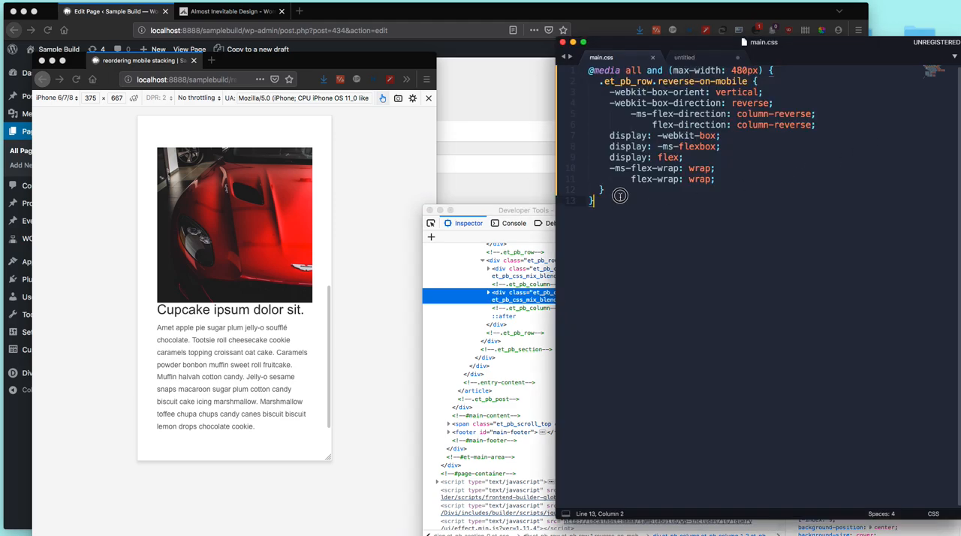
key("super+a")
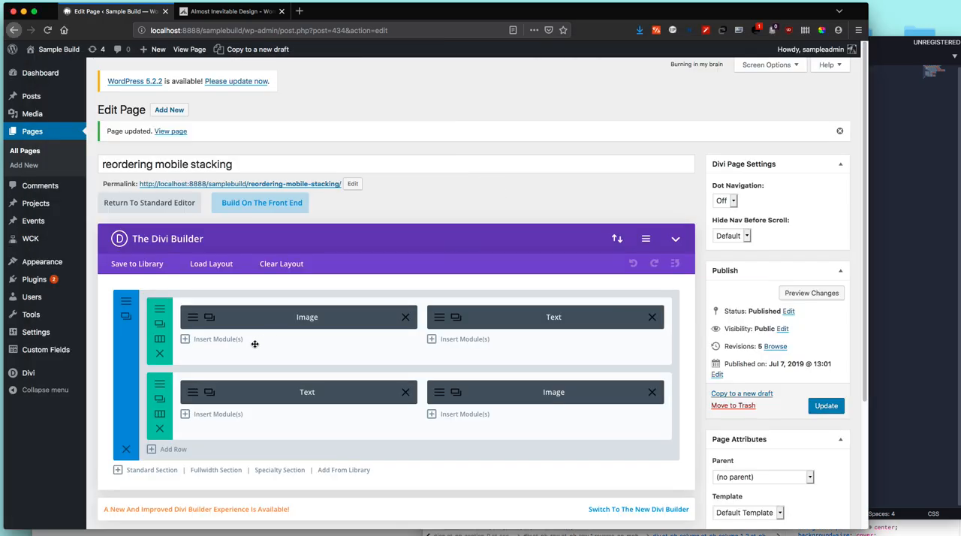
Step: Give the second row's column 1 the CSS class text-col and column 2 the class image-col, and save the row settings
left_click(160, 385)
left_click(311, 124)
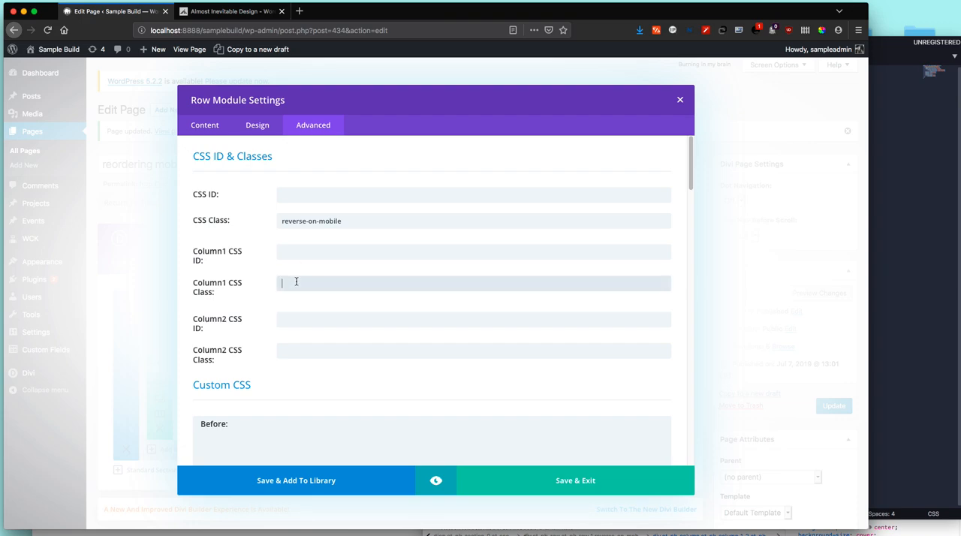
type("ol")
key("Tab")
key("Tab")
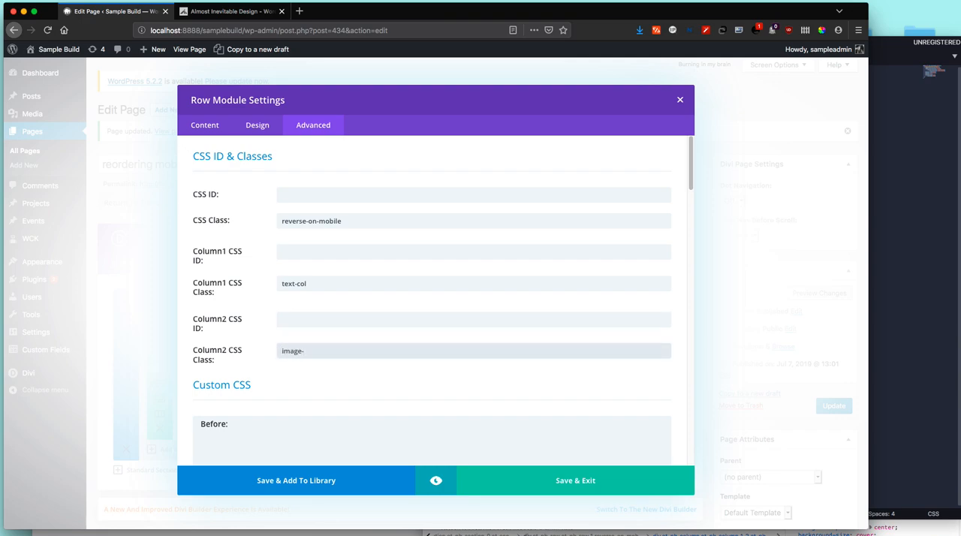
left_click(564, 478)
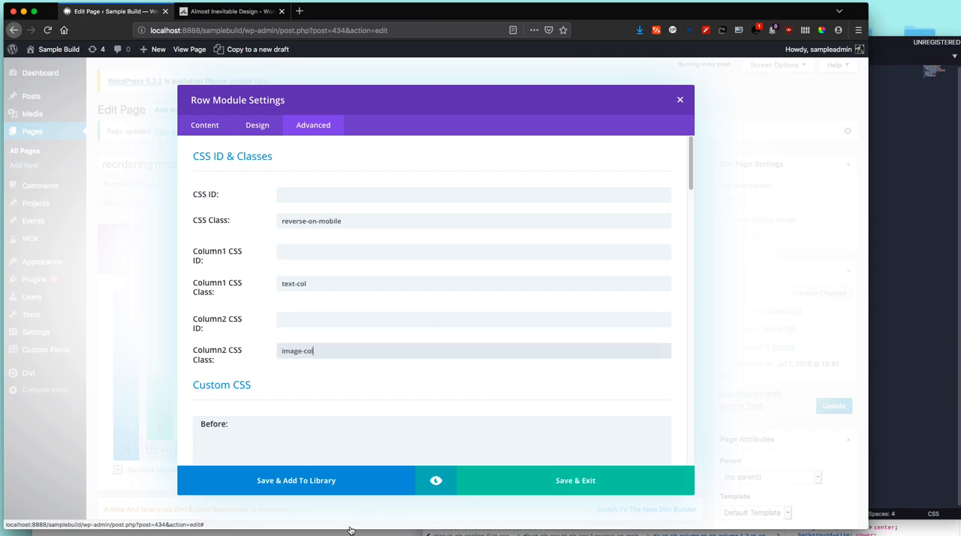
Step: Review the second row's image and text spacing in the mobile preview alongside main.css and the inspected column rules
left_click(351, 529)
left_click(909, 318)
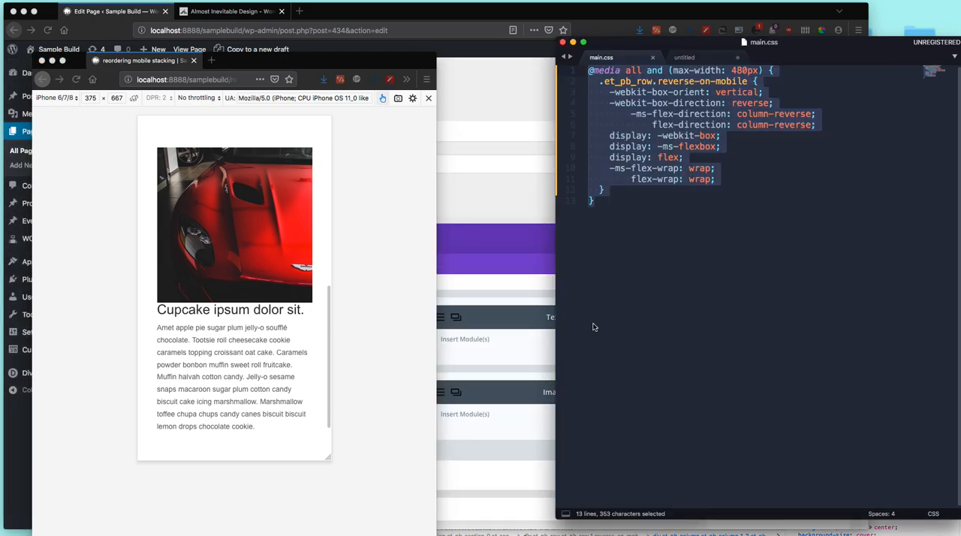
left_click(647, 534)
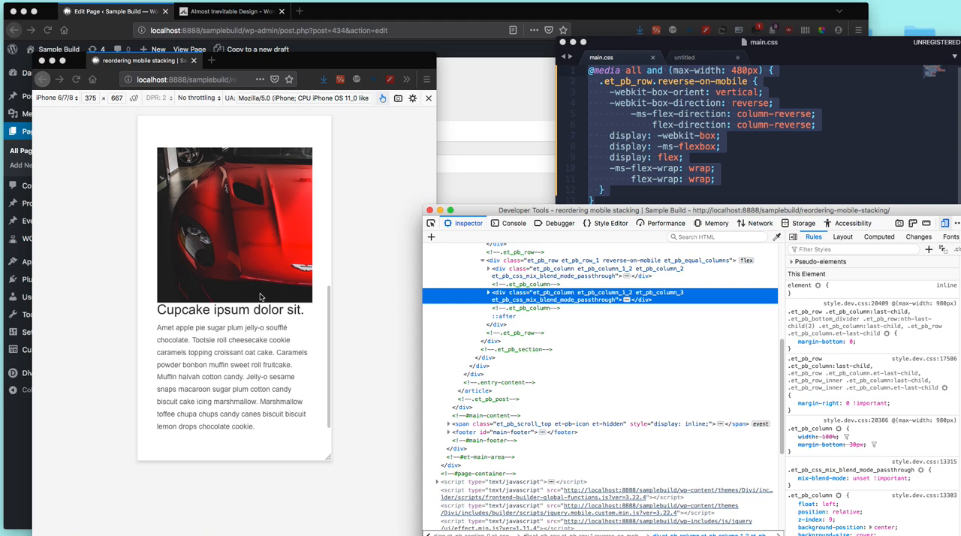
left_click(439, 120)
Step: Browse the Almost Inevitable Design homepage's articles and courses and open the Make Divi More Responsive course page
left_click(229, 11)
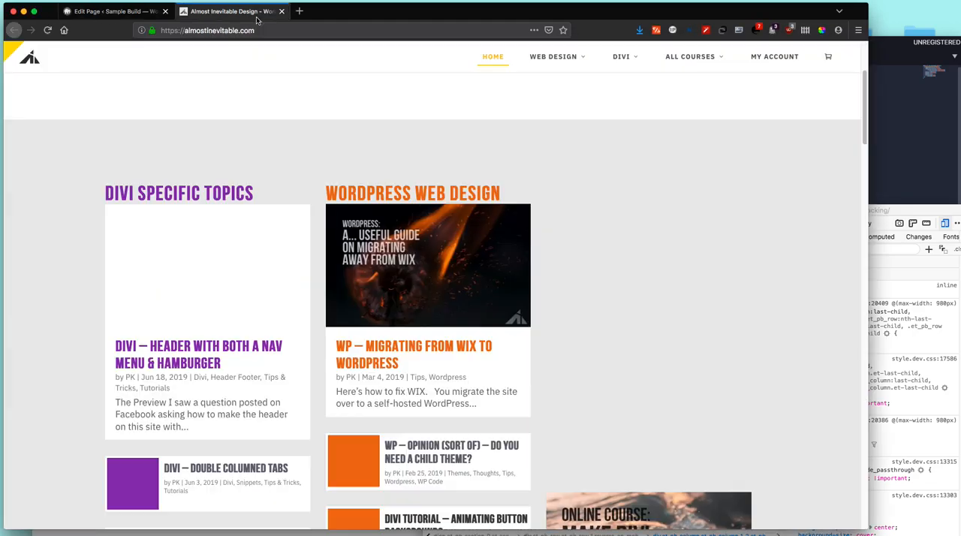
scroll(742, 398, "down", 5)
scroll(742, 396, "down", 4)
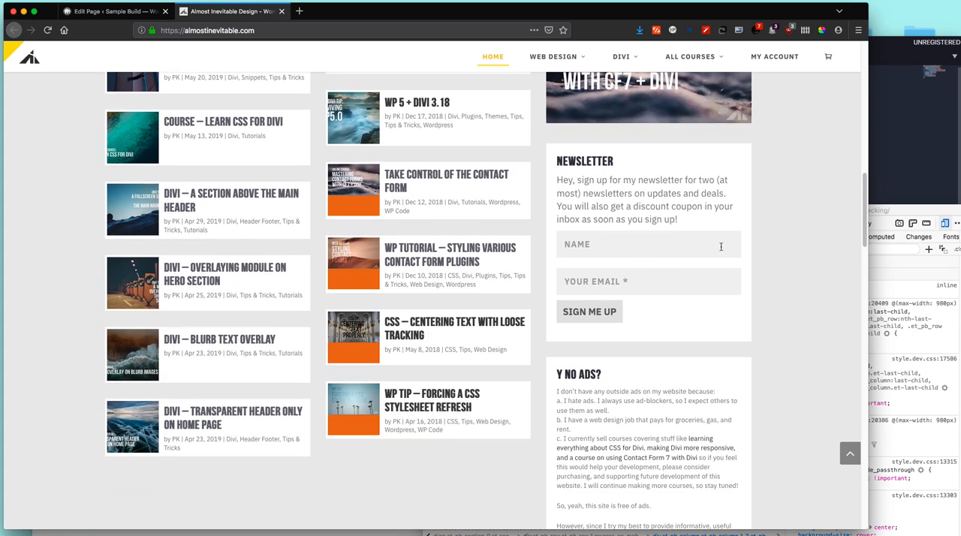
scroll(720, 246, "up", 9)
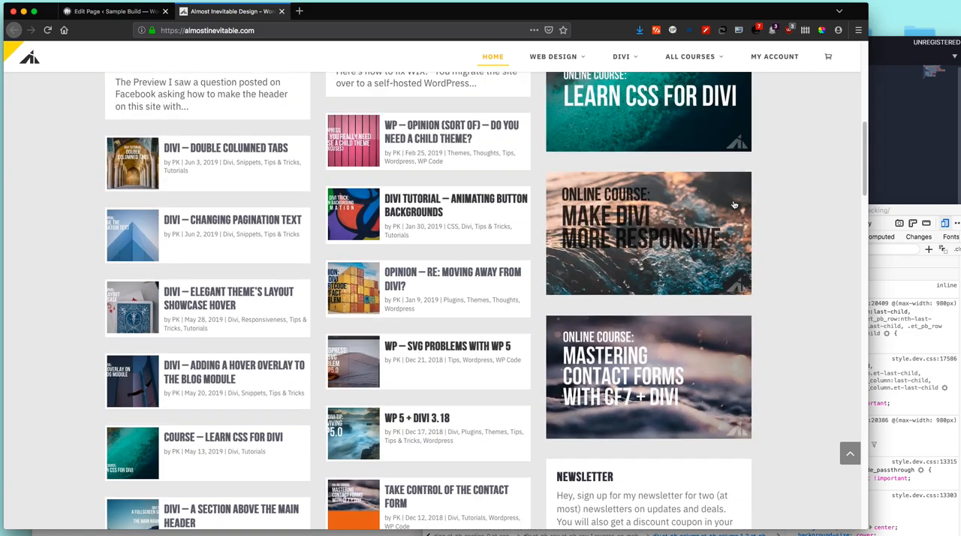
scroll(734, 204, "up", 15)
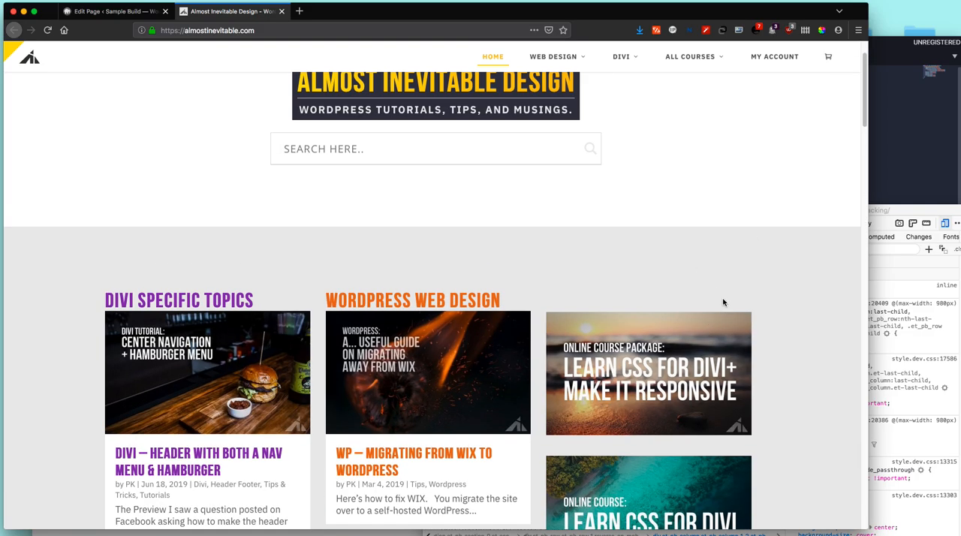
mouse_move(684, 63)
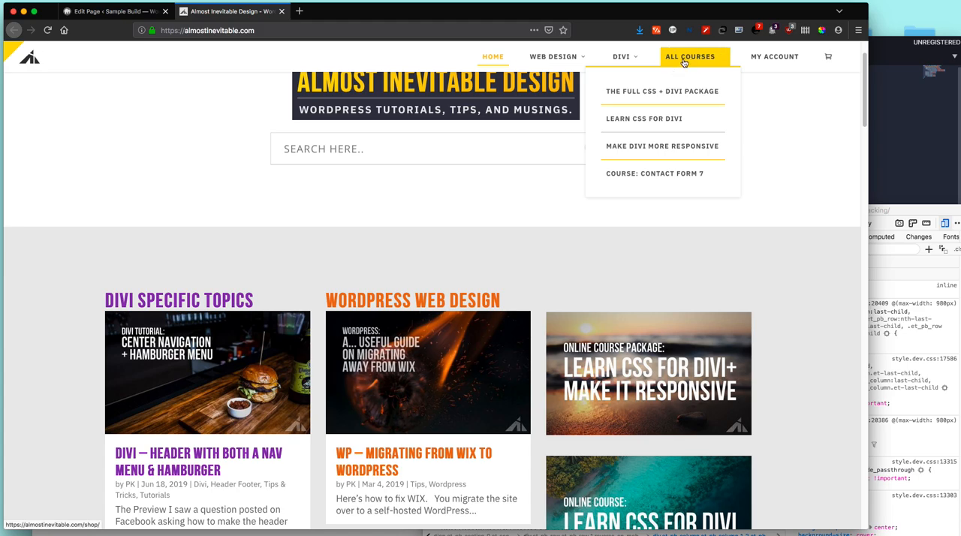
left_click(705, 146)
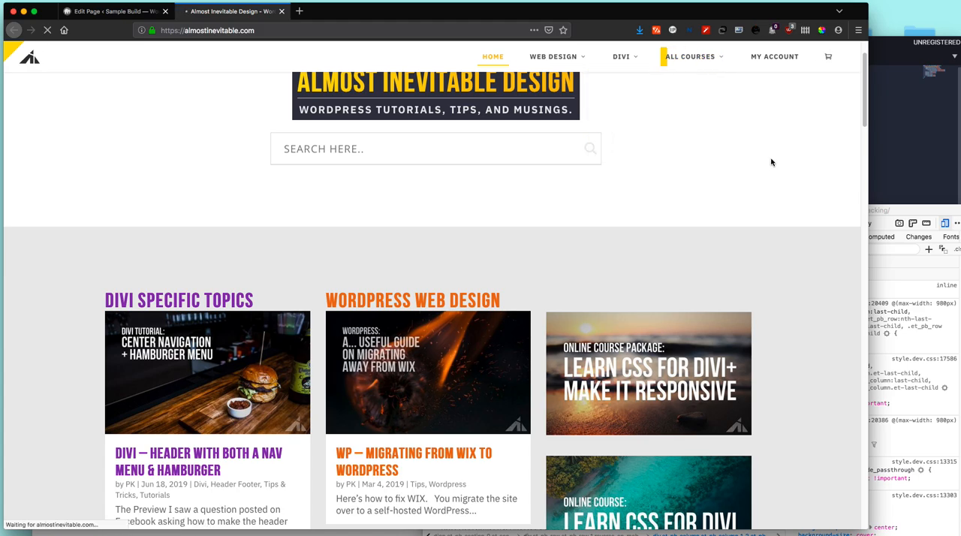
Step: Open the shop's course listing and go to the Learn to Use the Inspector product page
left_click(879, 209)
left_click(811, 183)
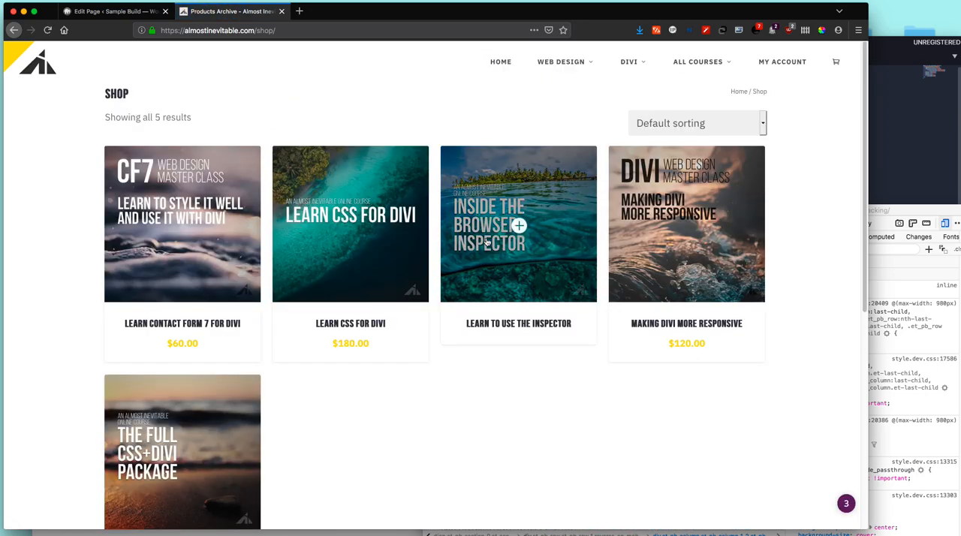
left_click(515, 325)
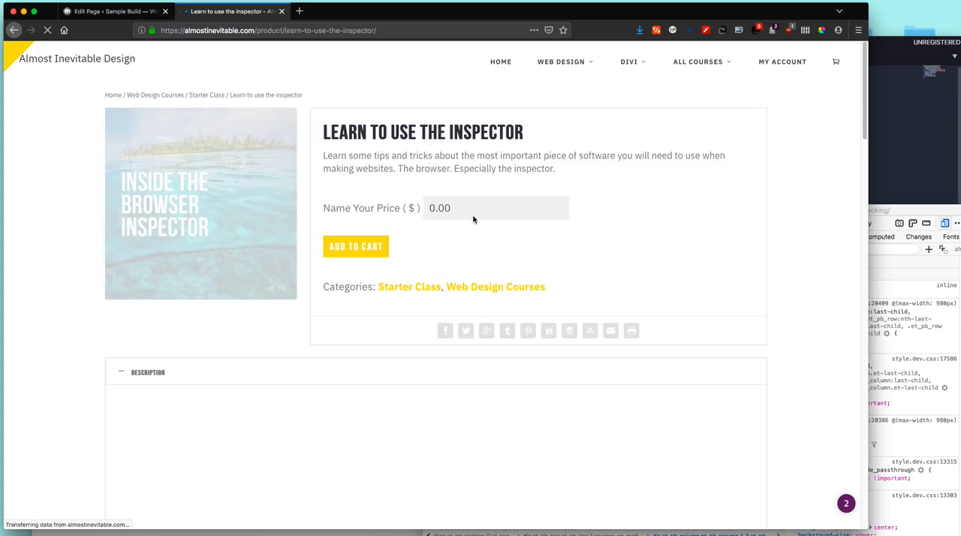
Step: Examine the inspector course's name-your-price option, its description and the newsletter signup section
left_click(472, 208)
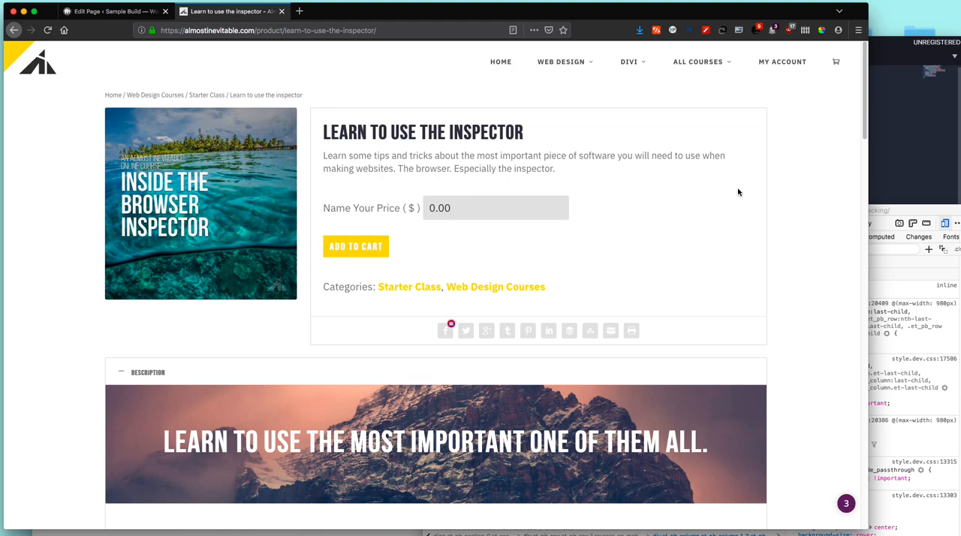
scroll(752, 193, "down", 5)
scroll(800, 184, "down", 10)
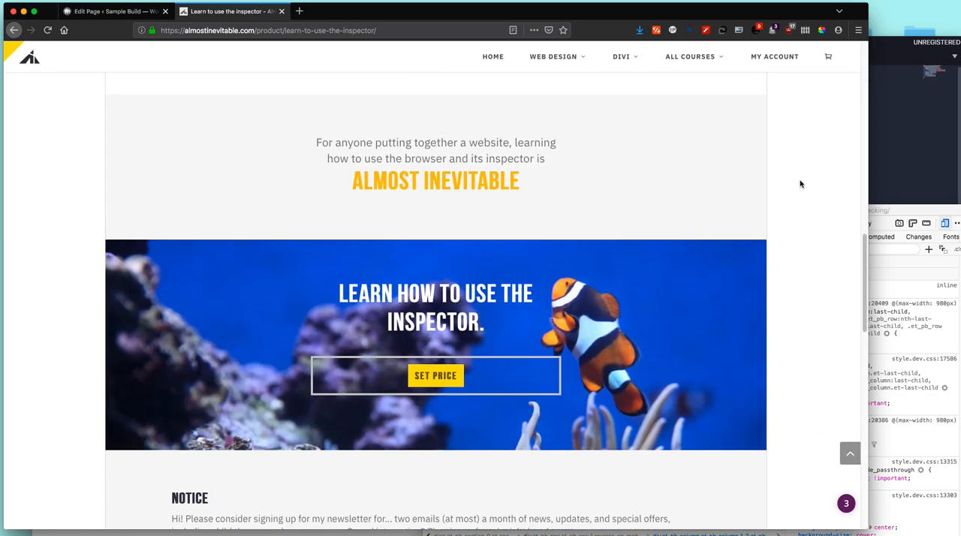
scroll(607, 157, "up", 15)
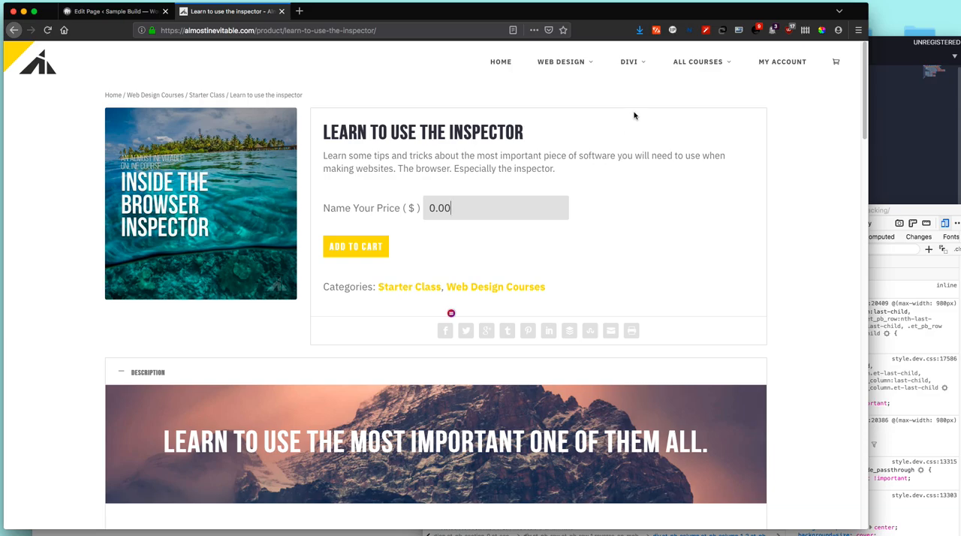
scroll(713, 188, "down", 20)
scroll(713, 193, "up", 5)
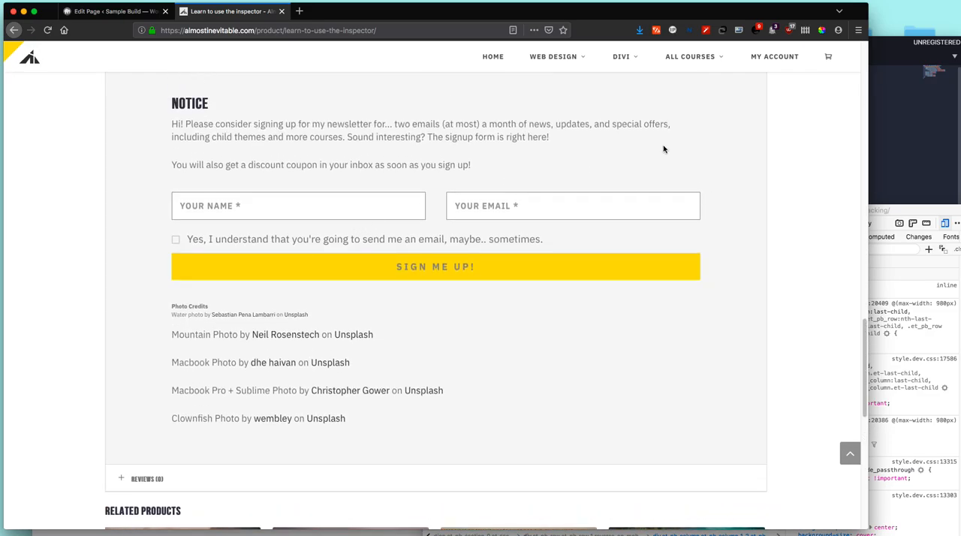